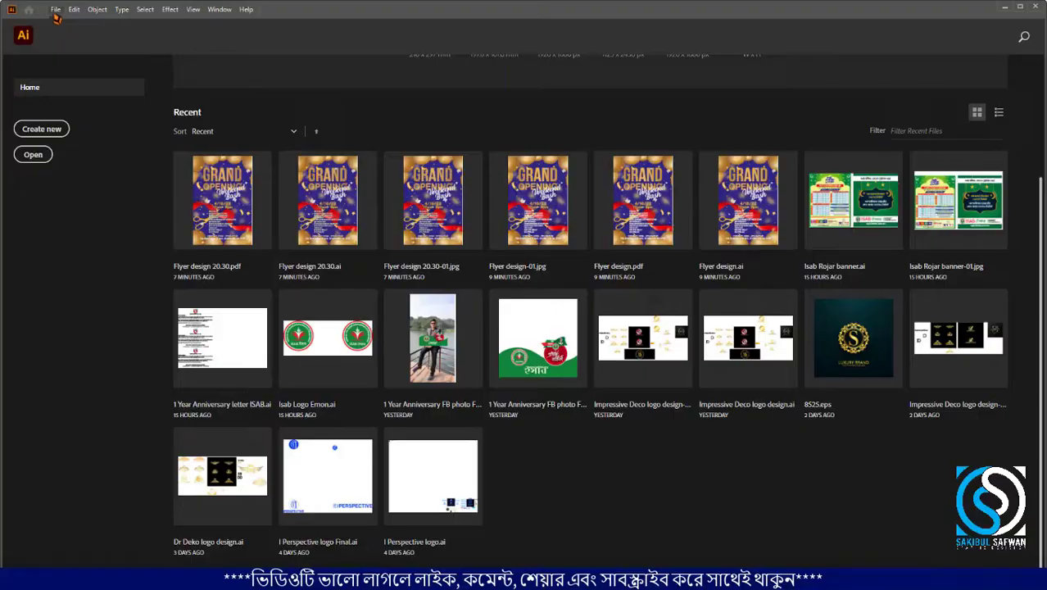
Create a new RGB document 1000 x 1000 px with one artboard
click(56, 10)
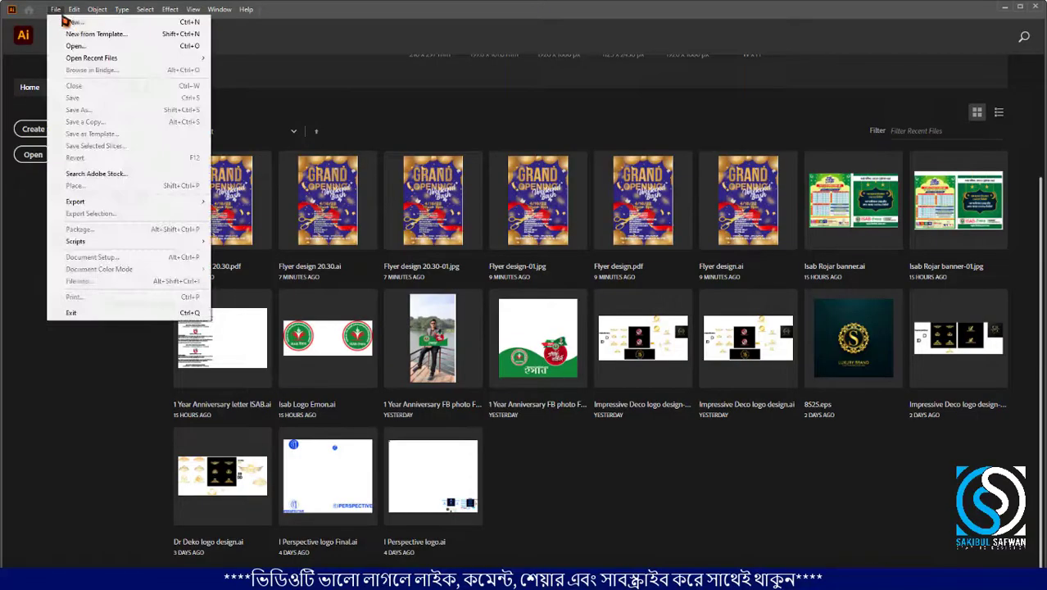
click(73, 21)
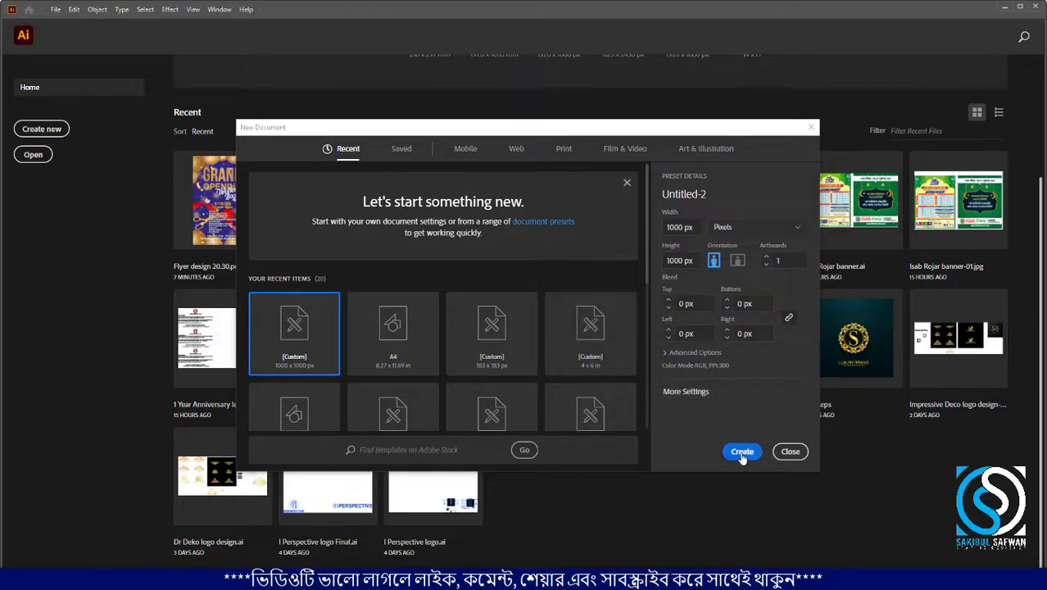
drag(692, 227, 665, 252)
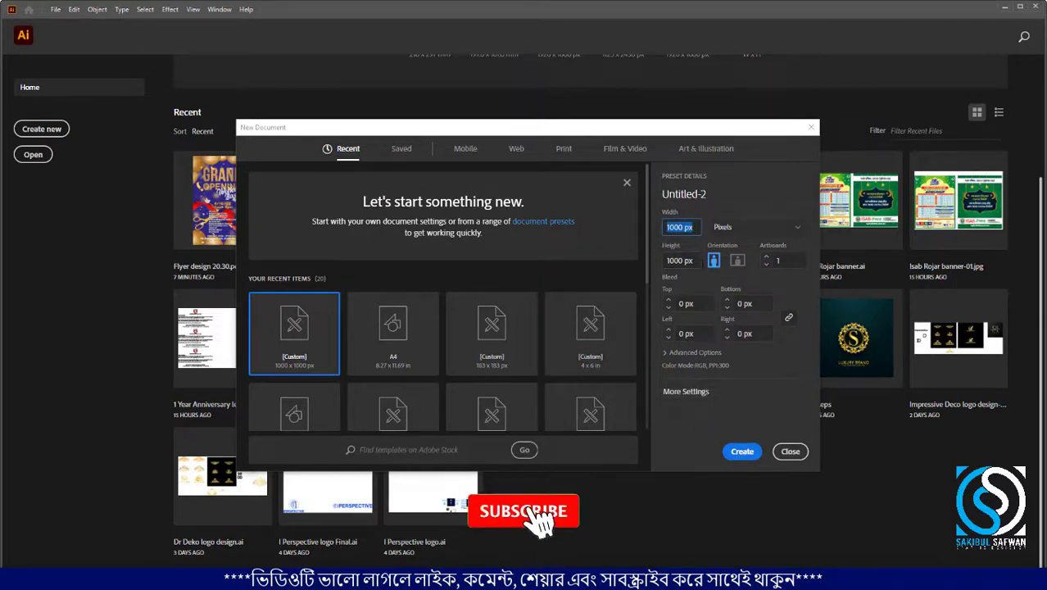
key(Tab)
click(742, 451)
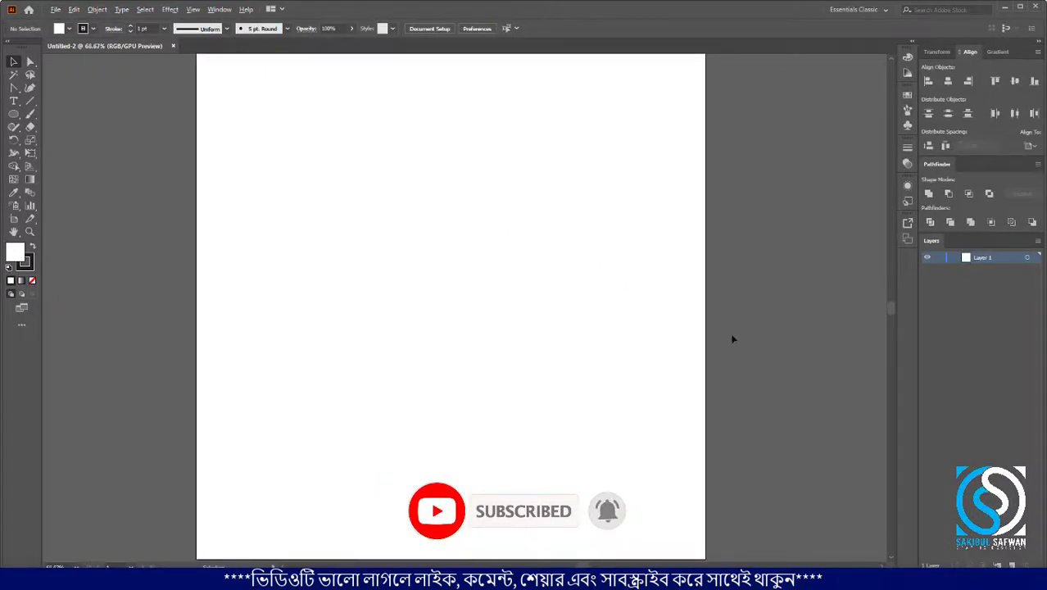
scroll(595, 231, up, 1)
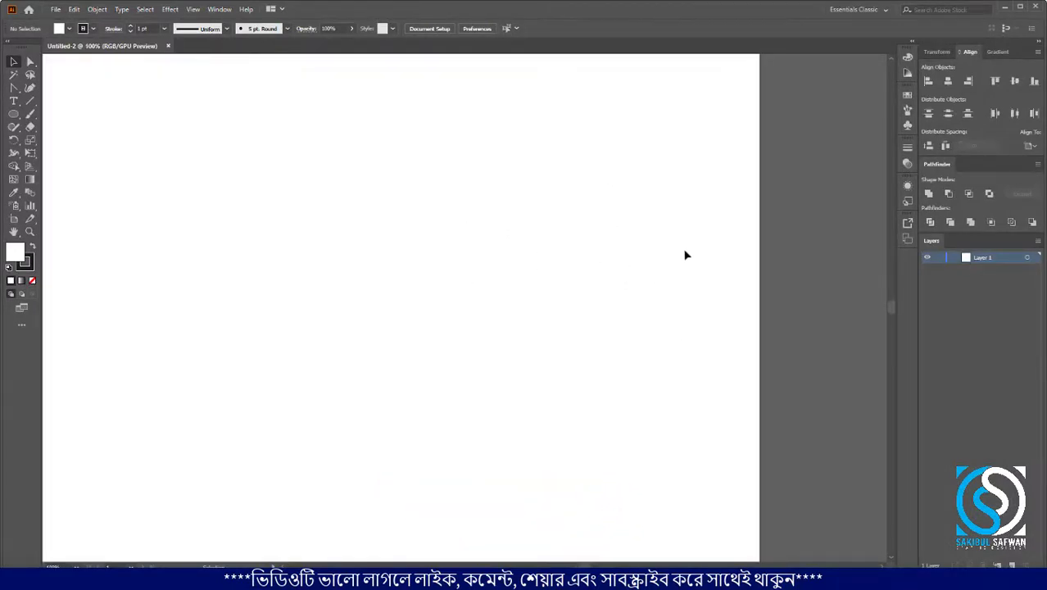
scroll(684, 255, down, 1)
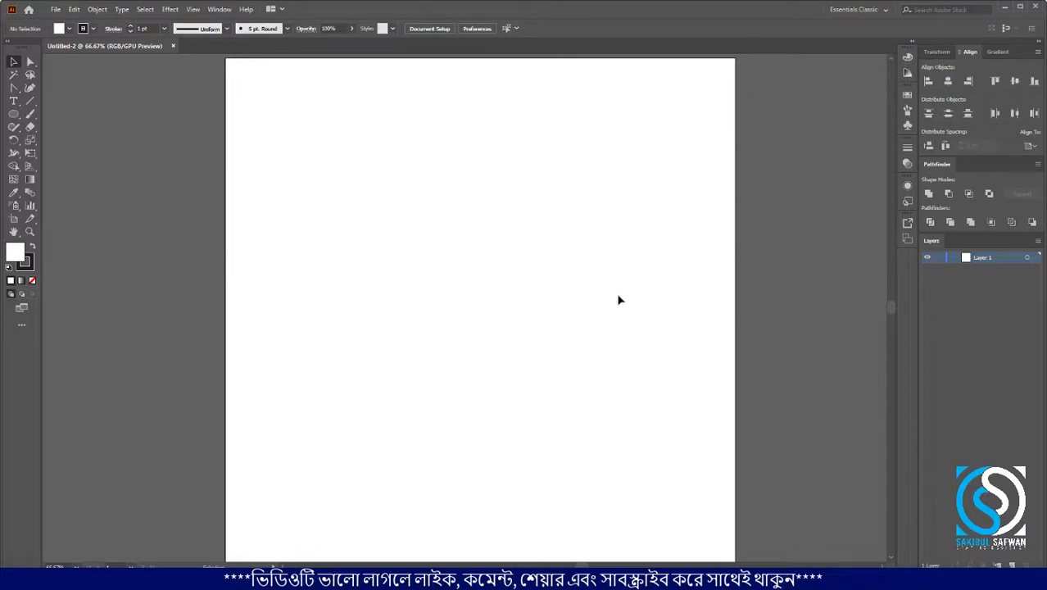
drag(476, 231, 452, 222)
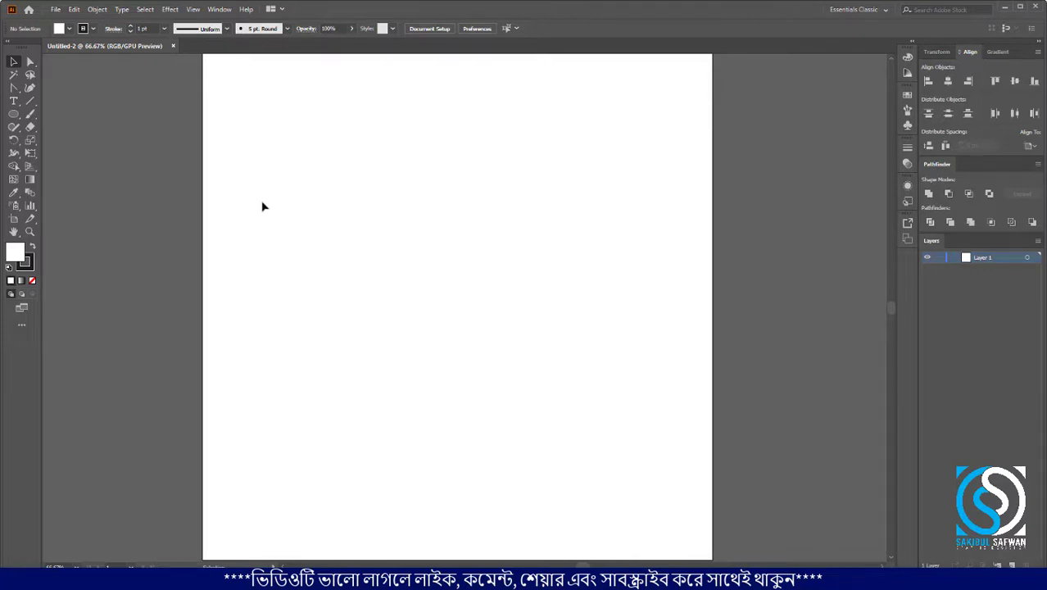
click(29, 87)
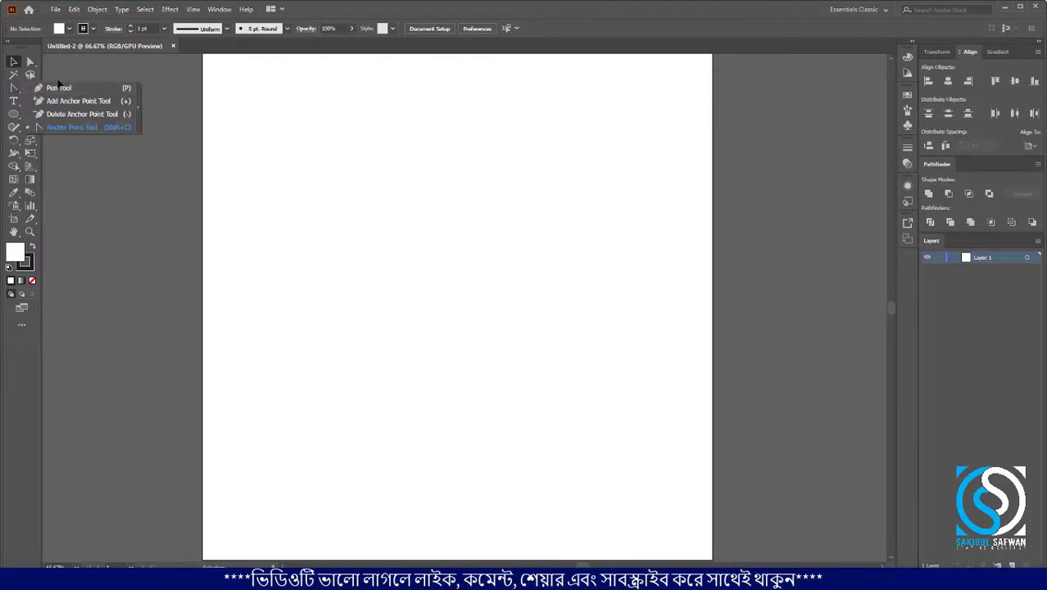
click(61, 89)
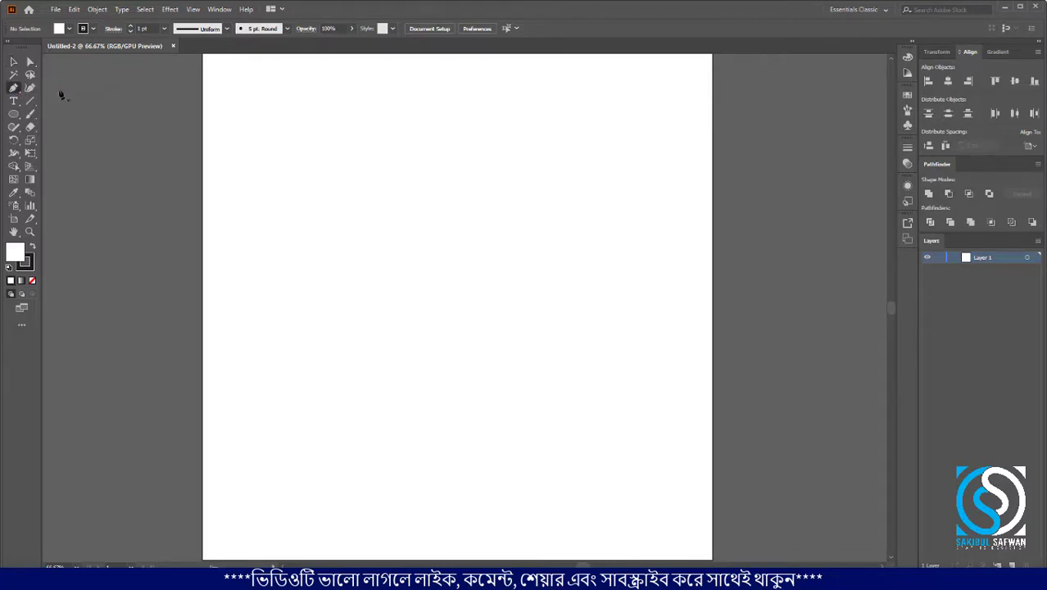
Add a point text near the centre of the artboard containing the capital letter B
click(13, 100)
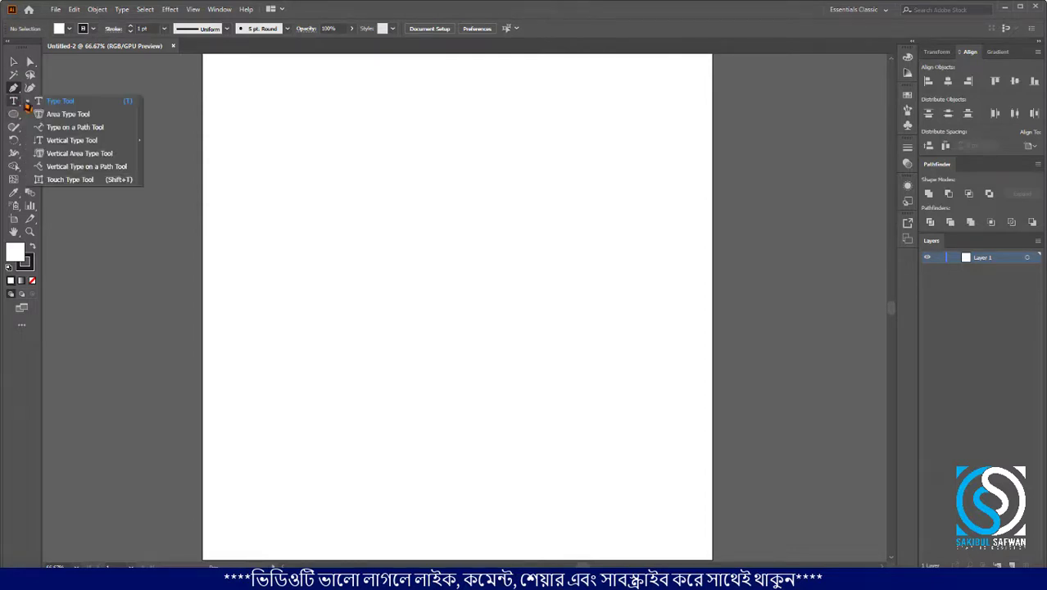
click(58, 99)
click(407, 237)
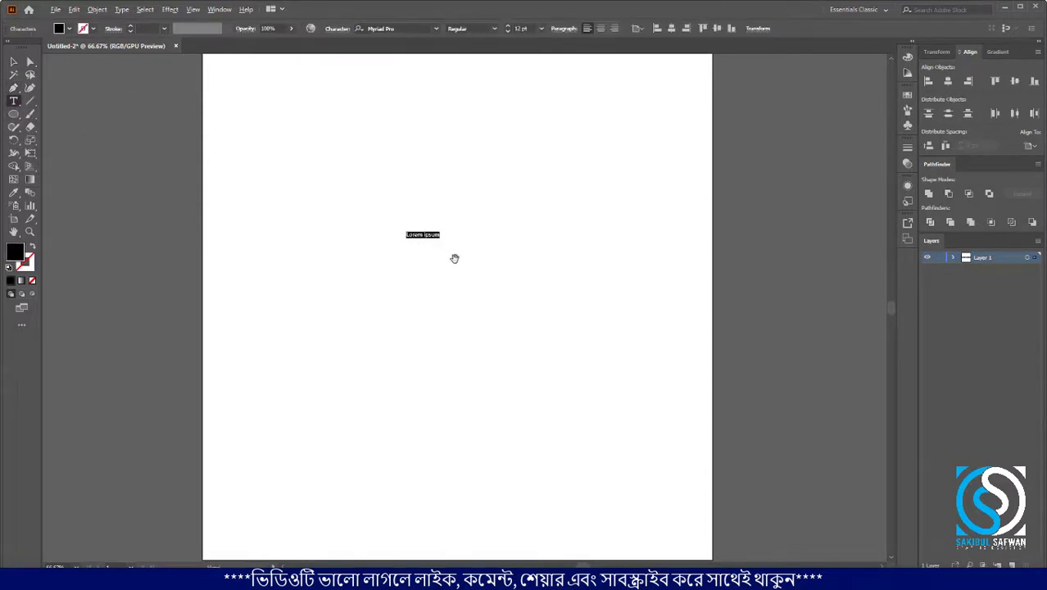
scroll(445, 246, up, 2)
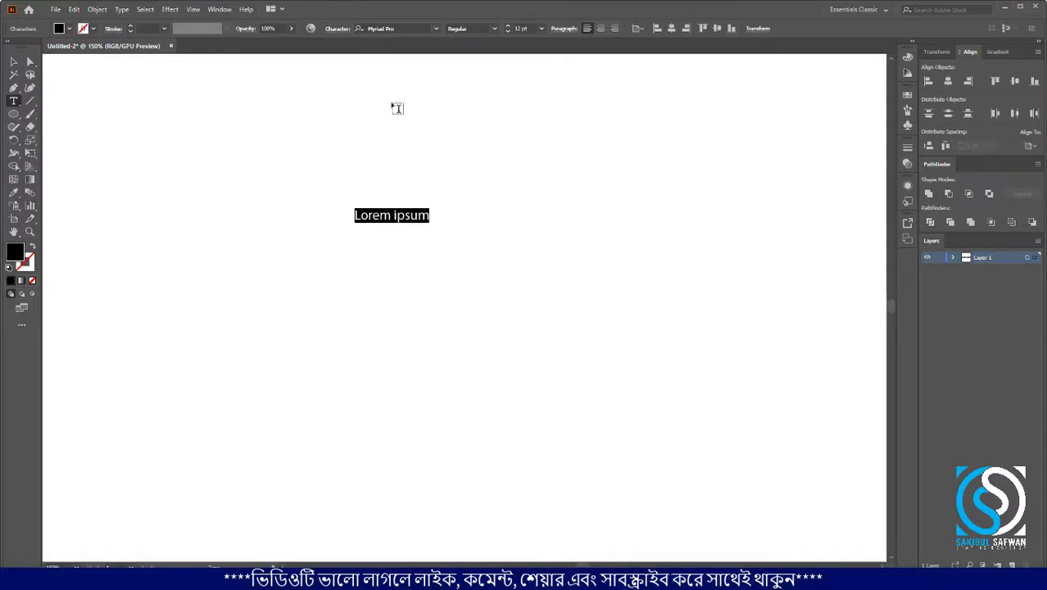
double_click(396, 213)
triple_click(396, 211)
text(B)
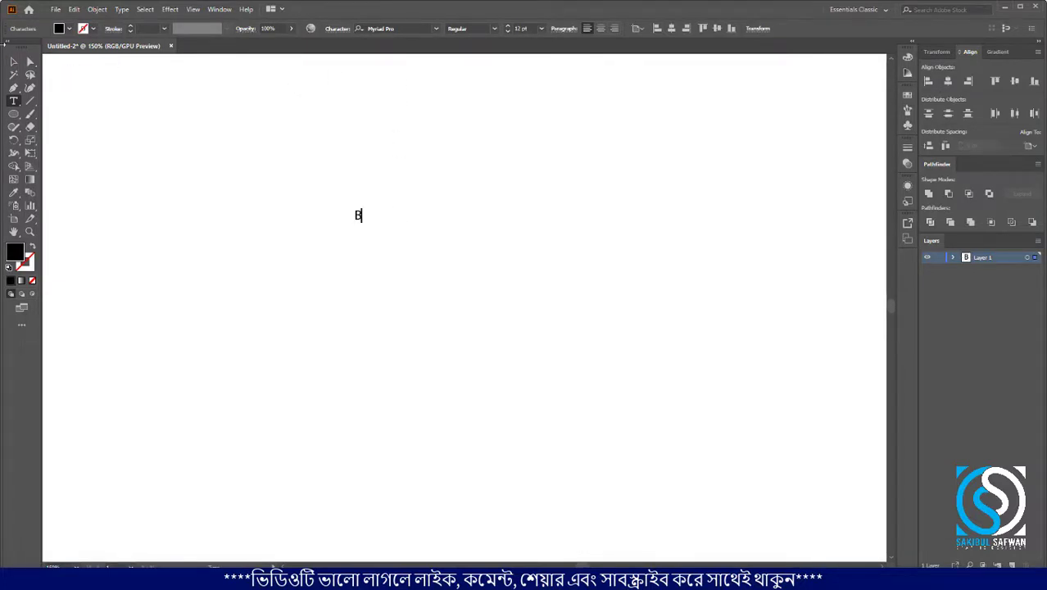
Scale the letter B up proportionally to about 179 pt and place it near the artboard's middle
click(13, 62)
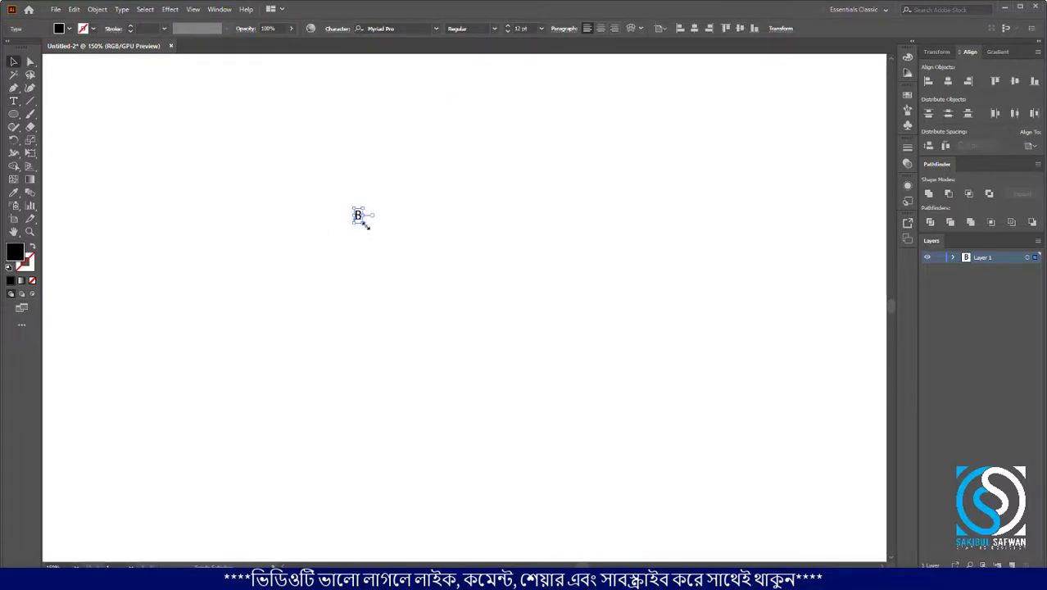
drag(365, 226, 685, 432)
scroll(511, 280, down, 4)
drag(413, 252, 450, 295)
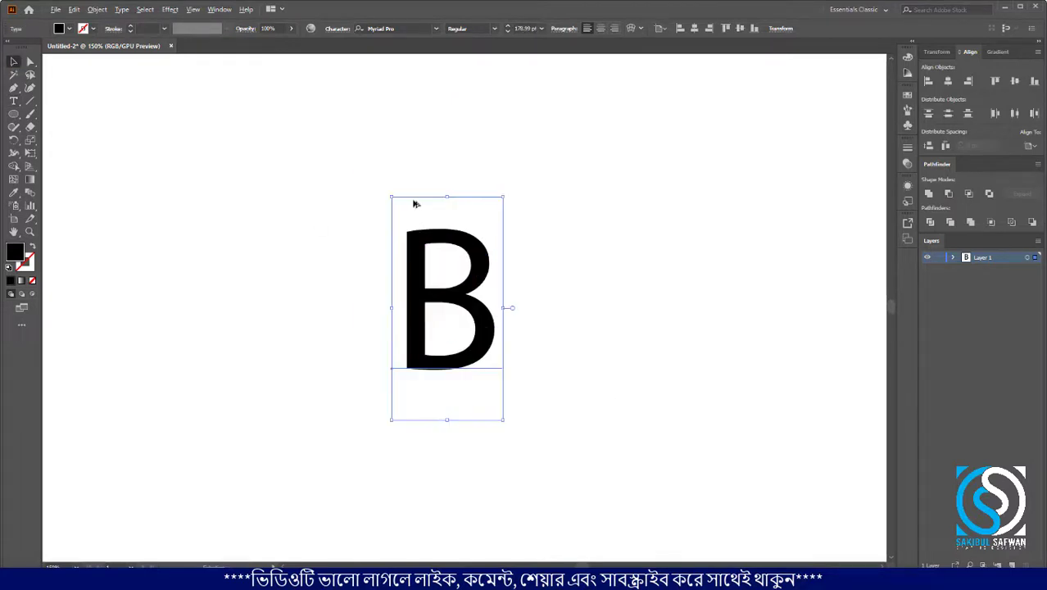
scroll(395, 180, down, 3)
scroll(424, 216, up, 2)
scroll(373, 180, up, 2)
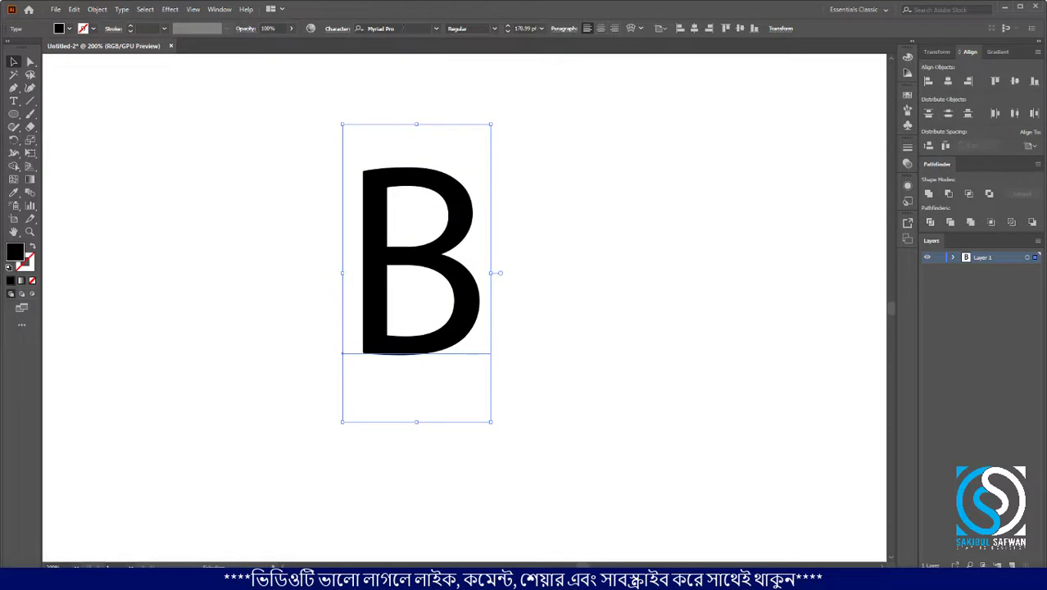
Set the letter B's font to Times New Roman Bold
click(402, 27)
text(times)
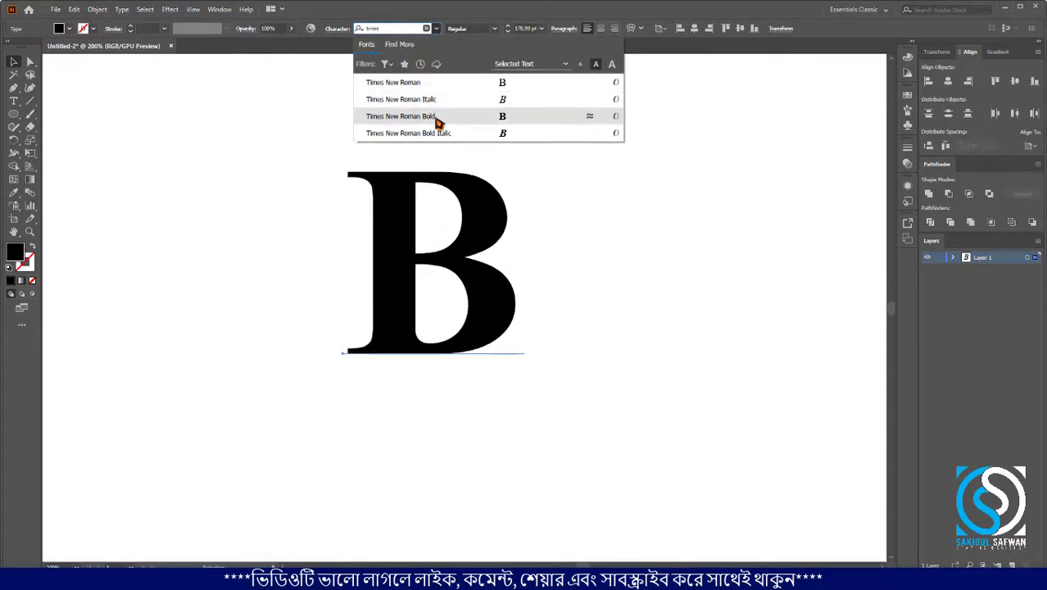
click(436, 117)
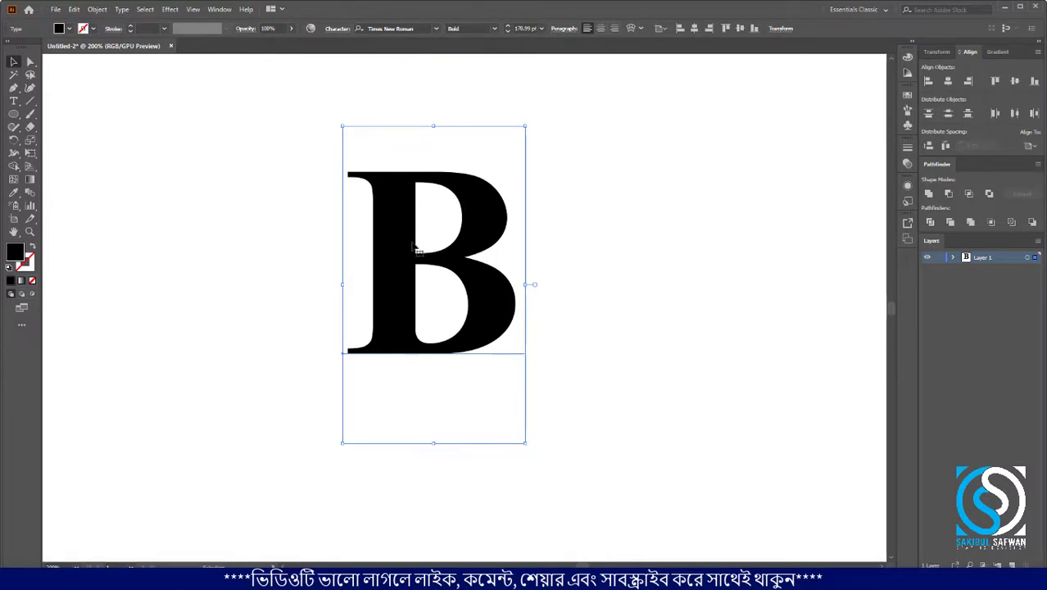
Convert the letter B from live text to outlines
key(ctrl+minus)
key(ctrl+minus)
key(ctrl+minus)
scroll(479, 296, up, 2)
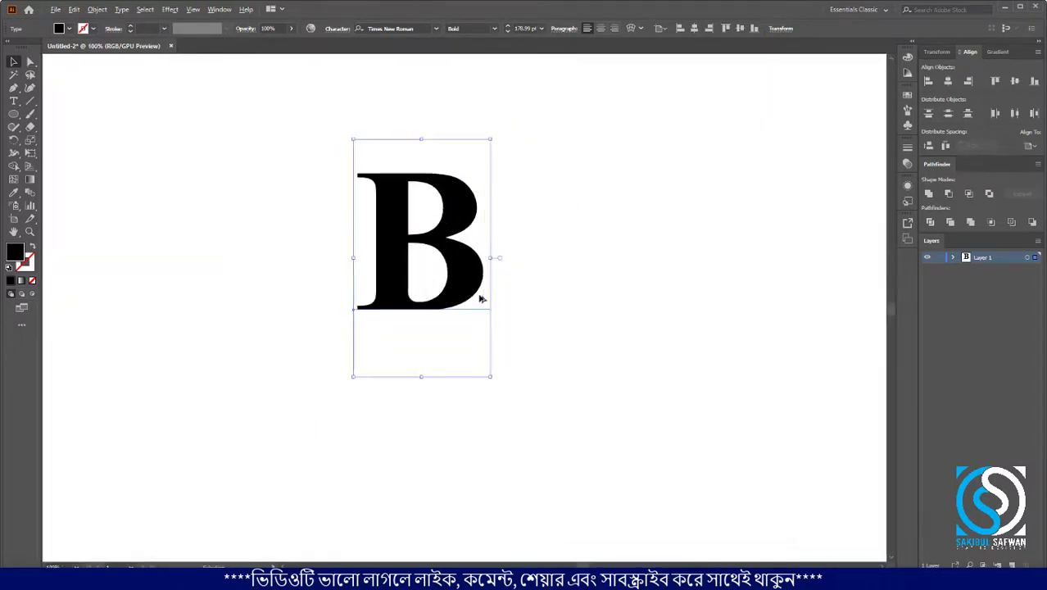
right_click(450, 197)
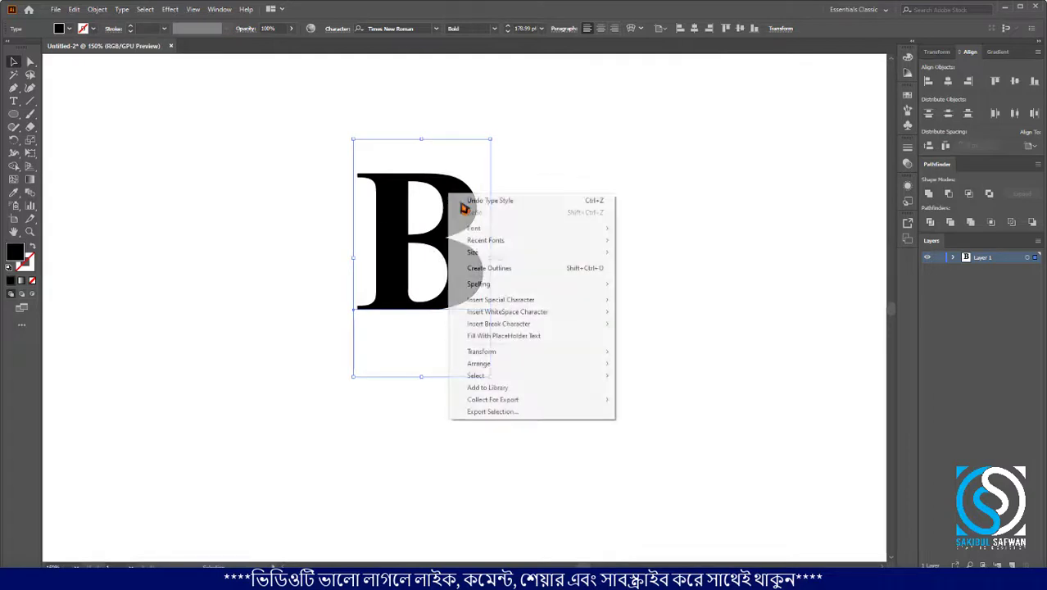
click(496, 275)
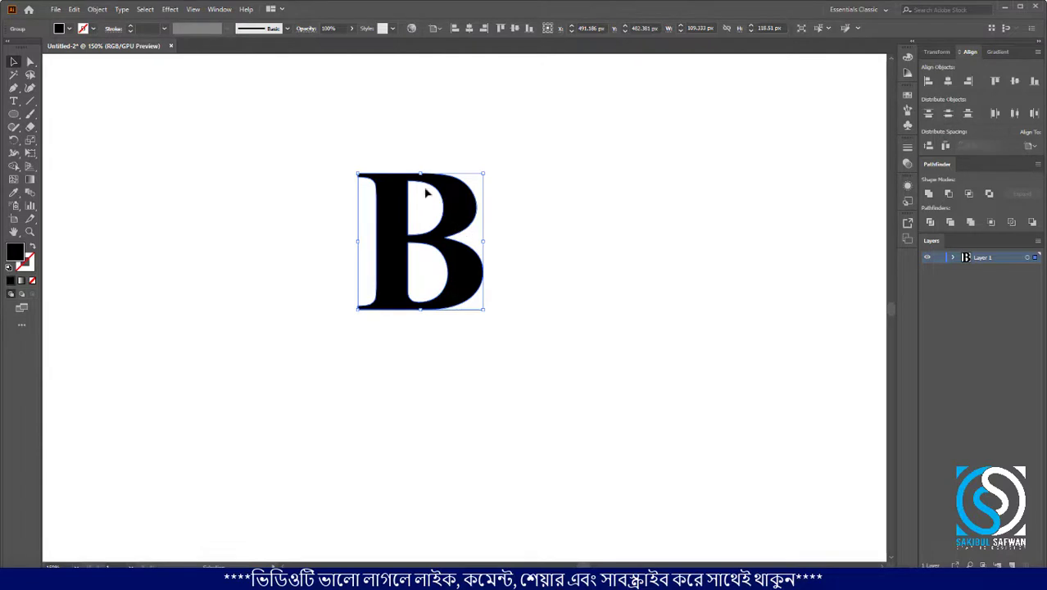
Stretch the outlined B vertically about its centre to a height of about 141 px, keeping its width, and deselect it
scroll(421, 178, up, 1)
scroll(421, 179, up, 1)
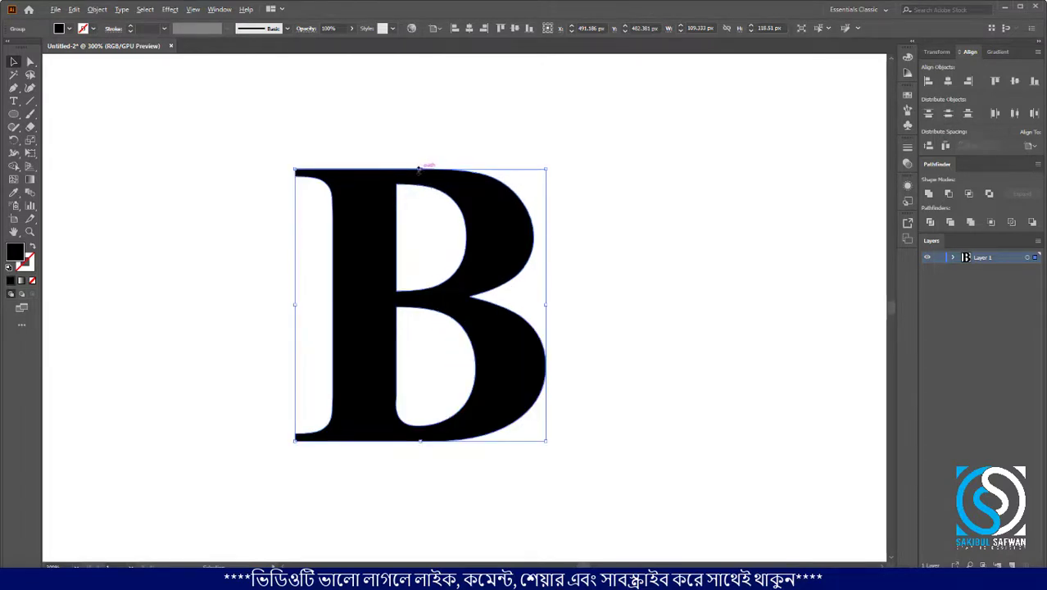
drag(422, 167, 424, 143)
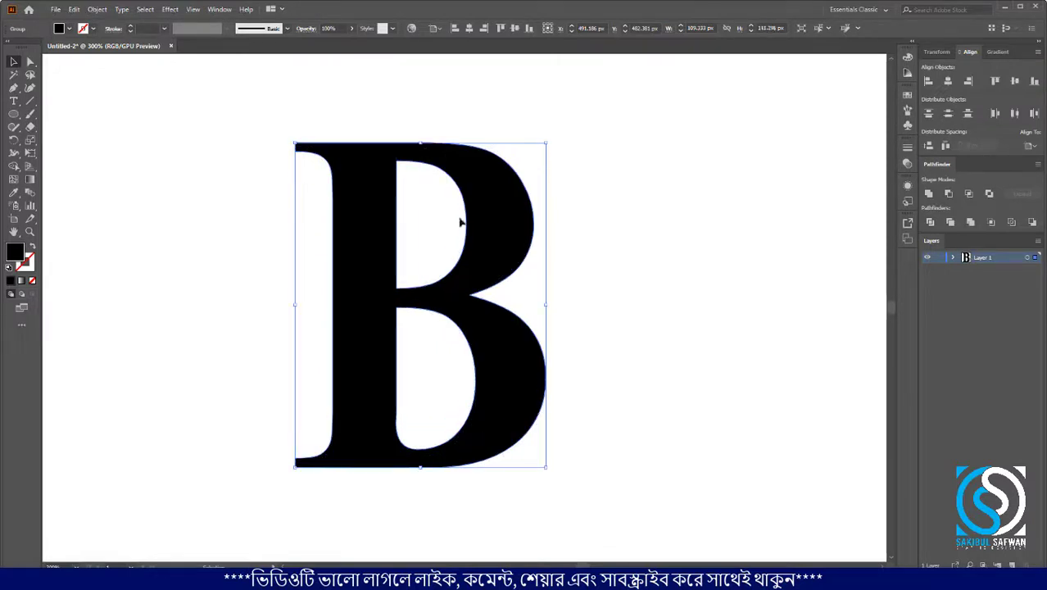
scroll(358, 231, down, 2)
click(500, 243)
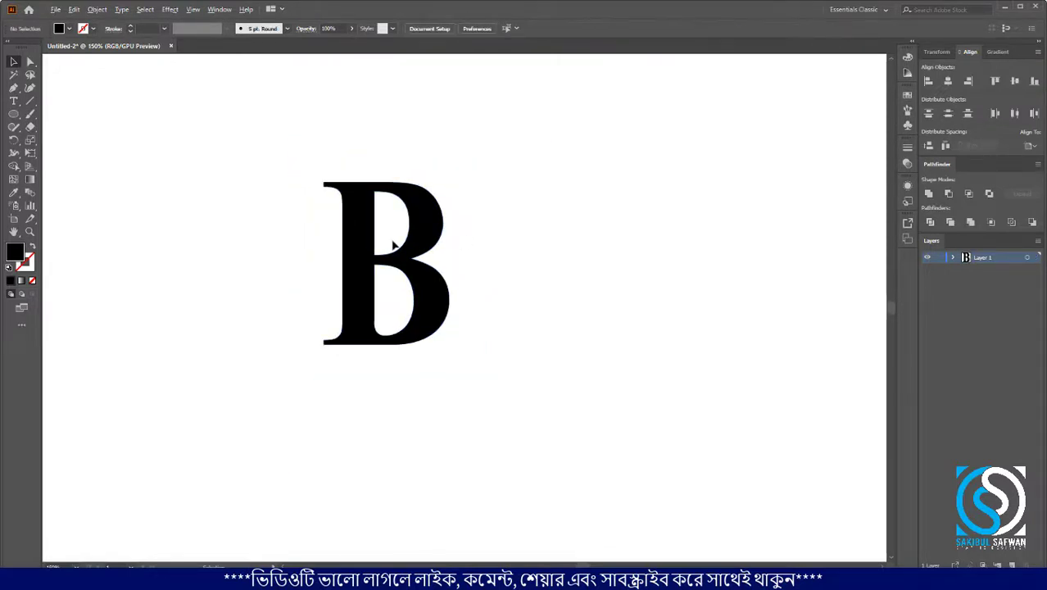
Draw a circle about 200 px in diameter outward from the middle of the B so that it encloses the letter
scroll(394, 244, up, 1)
click(16, 116)
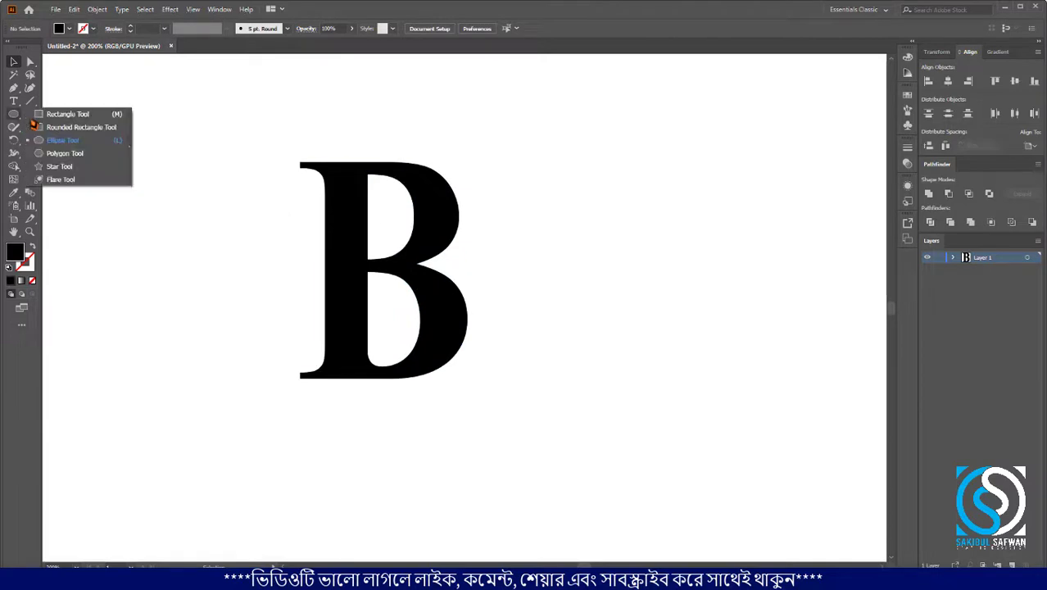
click(82, 141)
drag(378, 263, 532, 369)
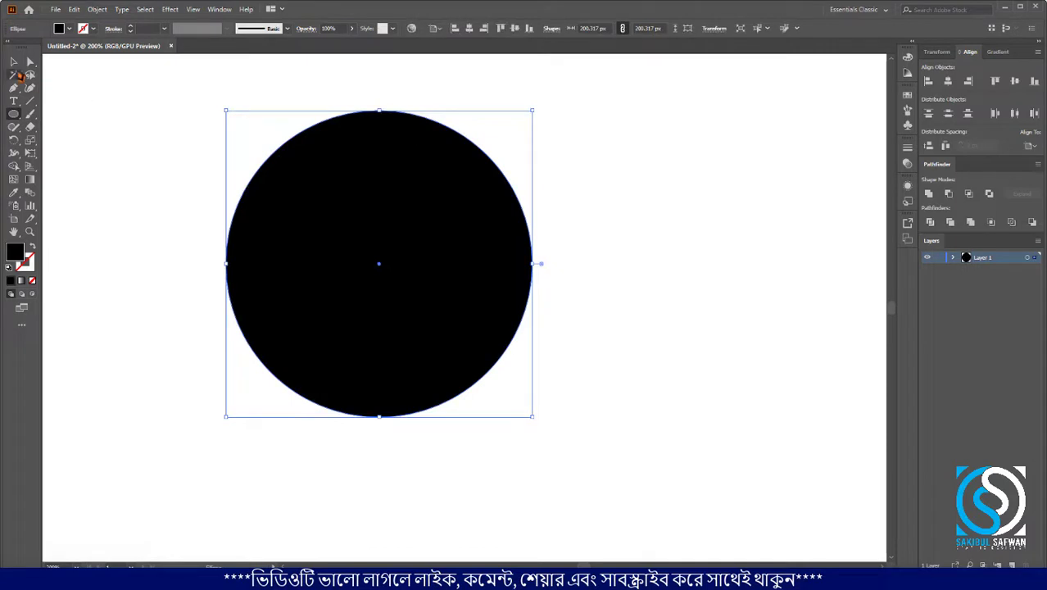
Remove the circle's fill and give it a black stroke with a weight of 10 pt
click(13, 61)
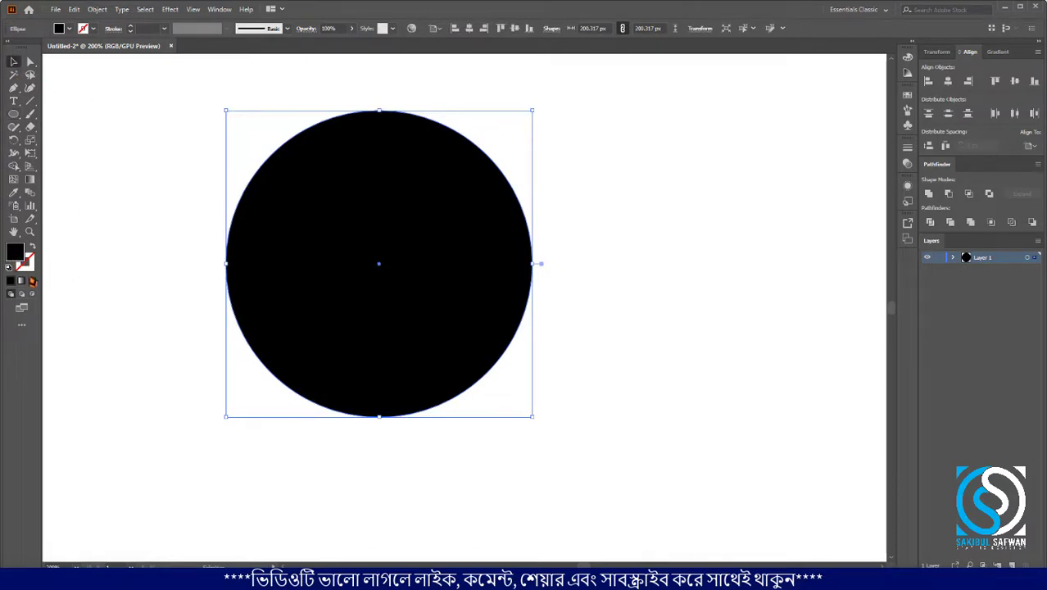
click(33, 282)
click(91, 30)
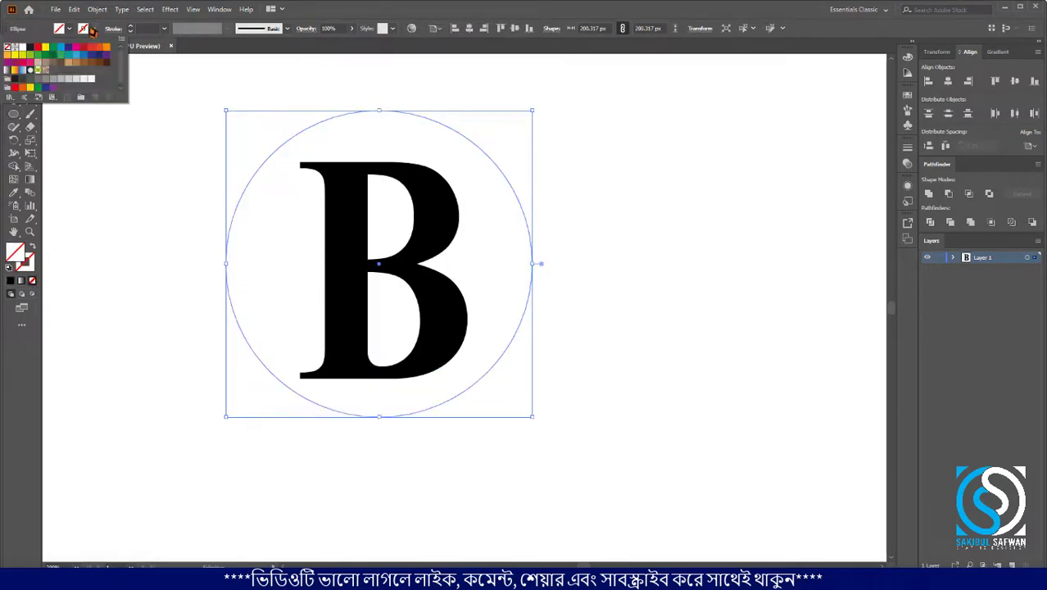
click(31, 48)
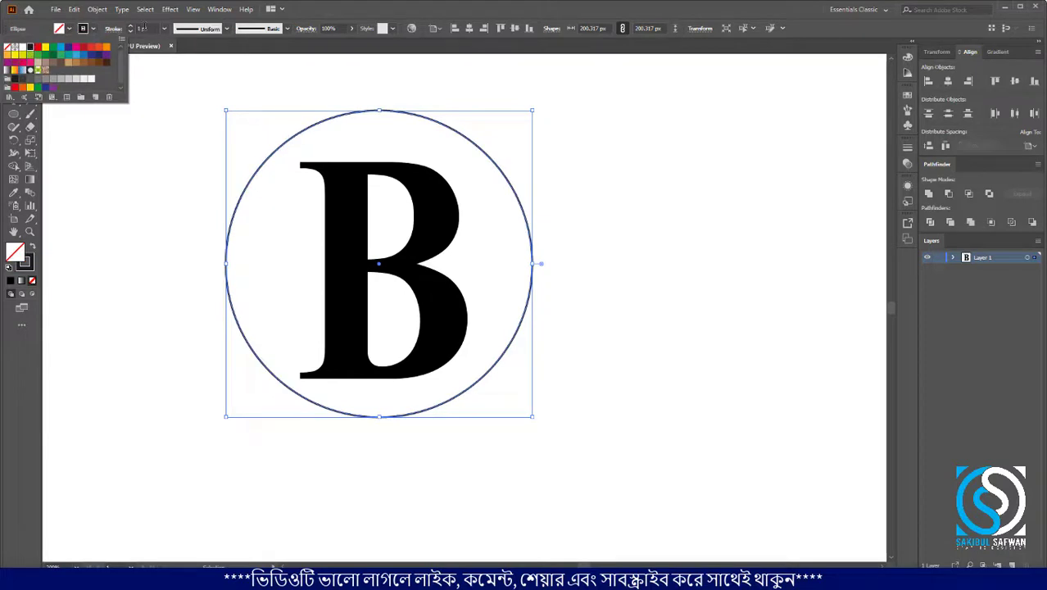
click(143, 28)
scroll(143, 28, up, 8)
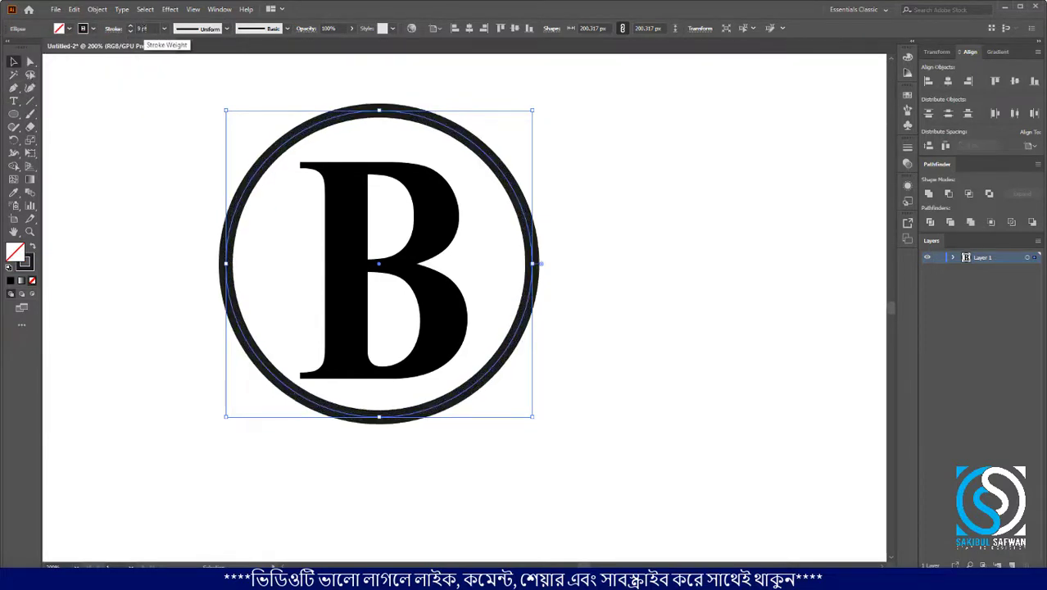
scroll(143, 28, up, 1)
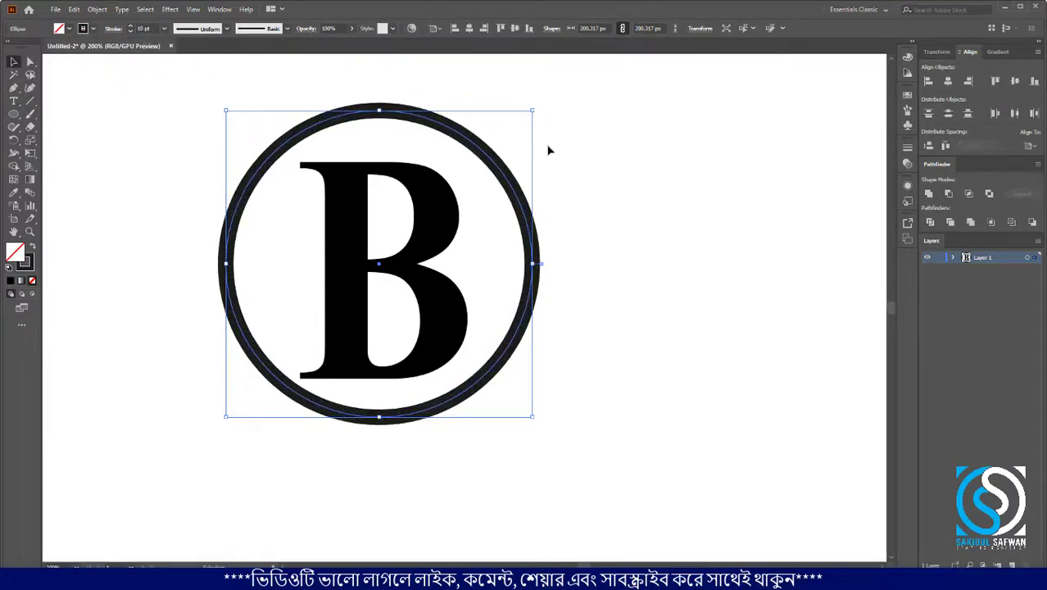
Centre the circle and the letter B horizontally and vertically on the artboard, and deselect them
drag(636, 154, 259, 250)
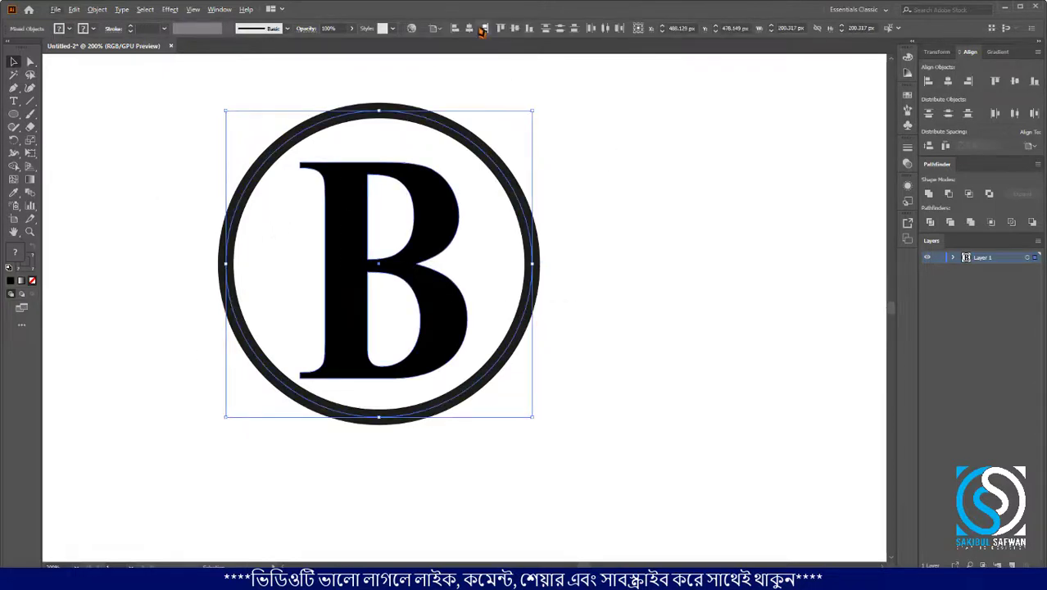
click(468, 28)
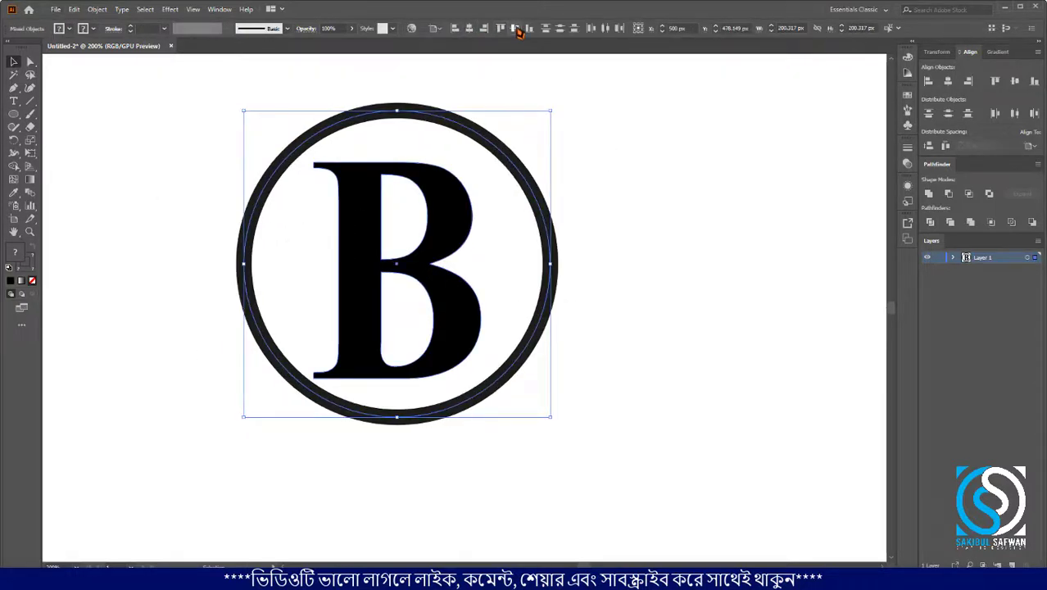
click(515, 28)
click(657, 196)
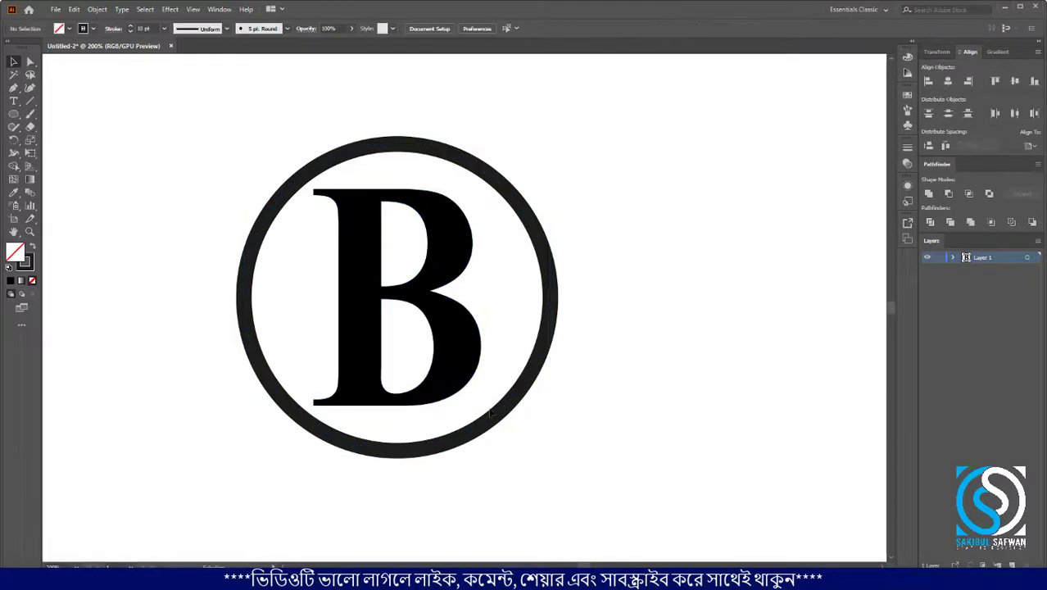
Scale the letter B down proportionally about its centre to about 103 x 133 px and deselect it
scroll(626, 236, down, 2)
click(461, 225)
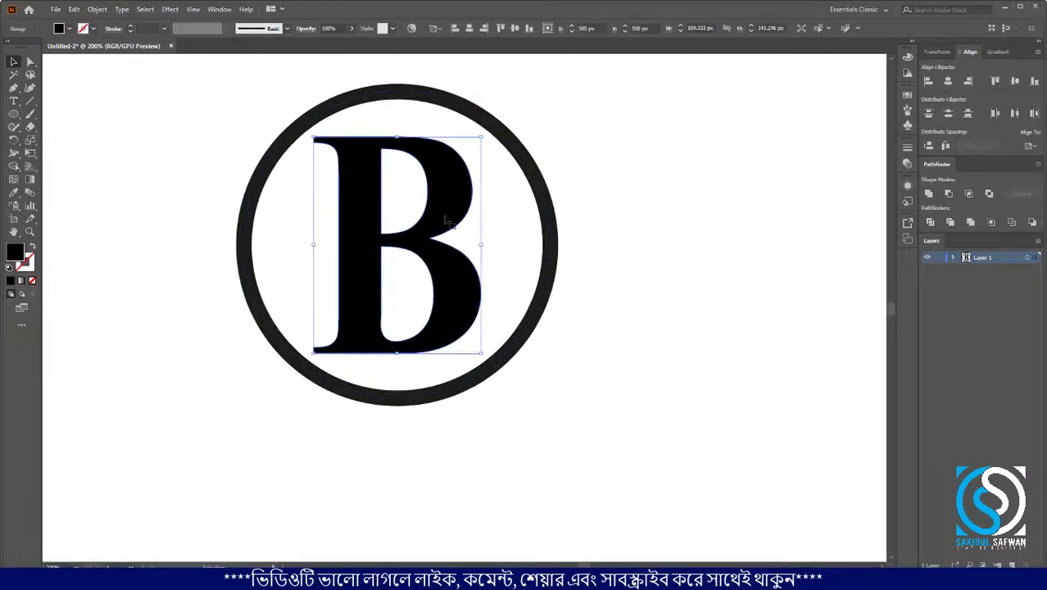
scroll(479, 253, up, 2)
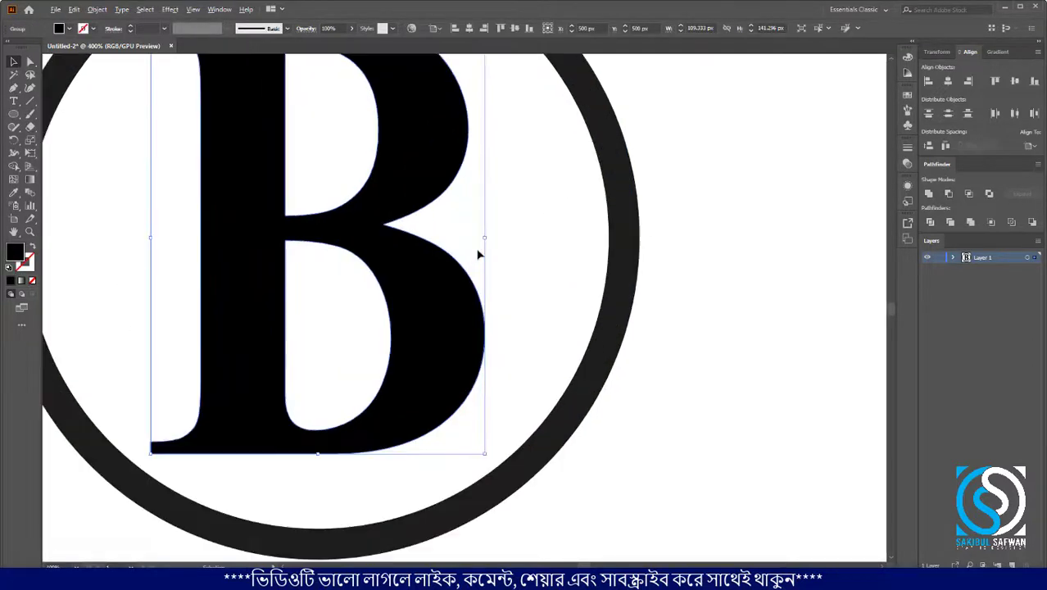
drag(154, 237, 161, 235)
scroll(407, 257, down, 2)
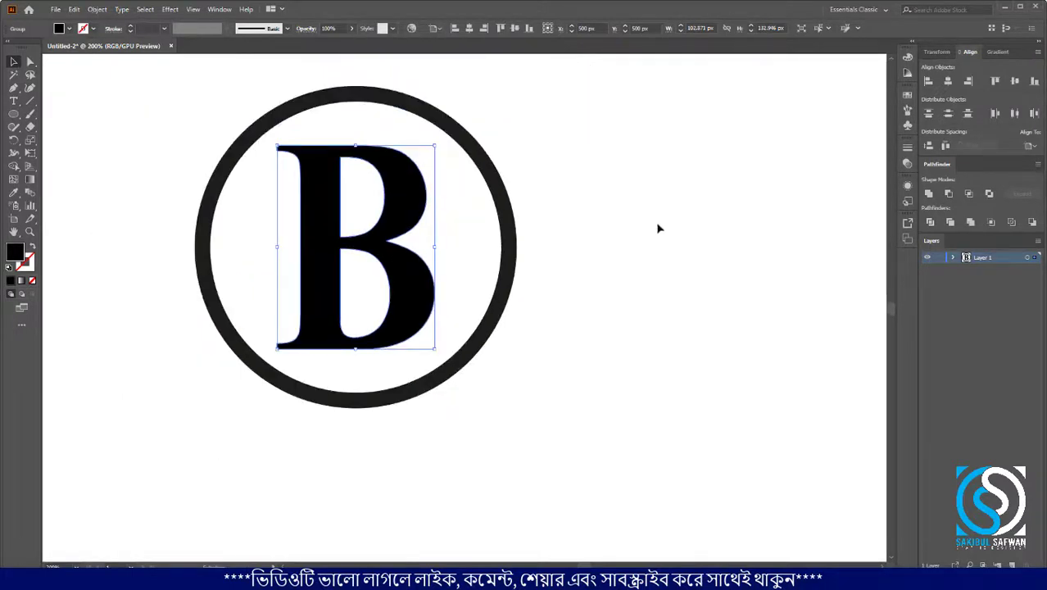
click(657, 229)
Move the ring and the letter B together to the right on the artboard and deselect them
scroll(519, 204, down, 2)
click(395, 255)
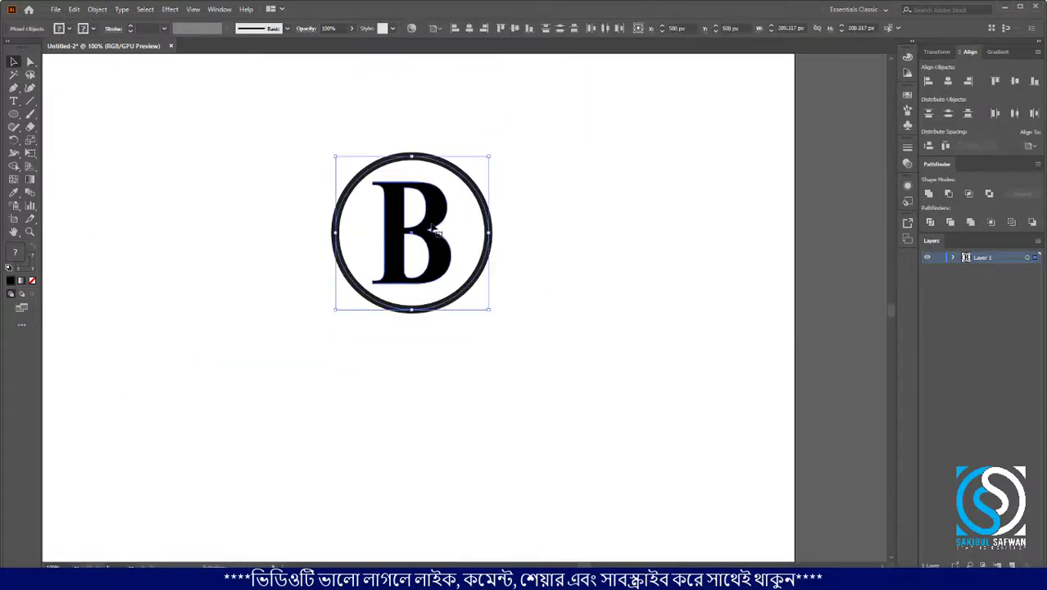
drag(435, 233, 512, 238)
click(345, 240)
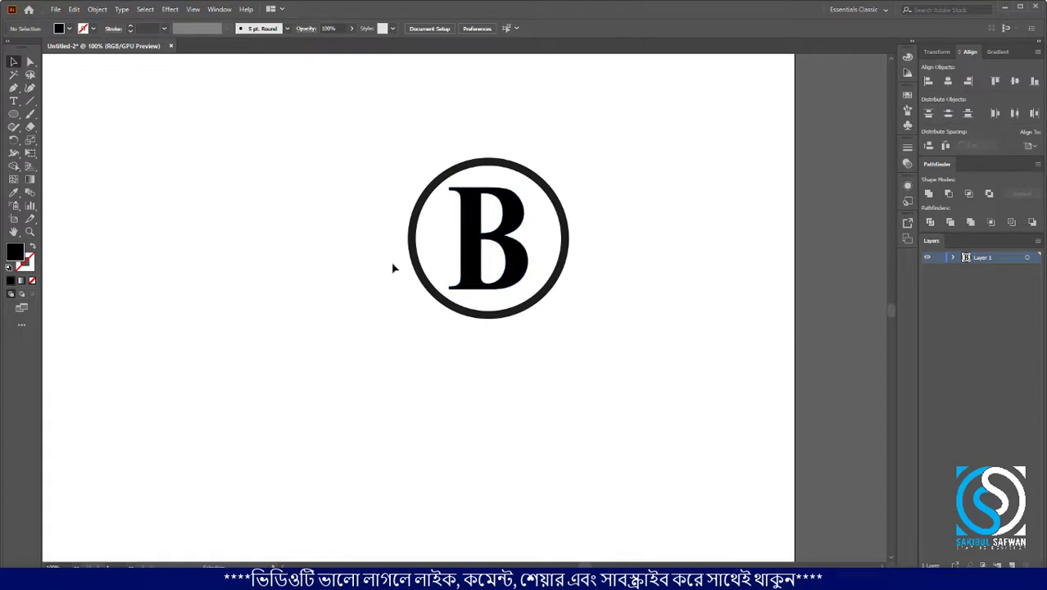
Draw a straight horizontal path about 144 px long with the Pen tool in the empty area left of the ring, and end it
alt+scroll(409, 243, up, 1)
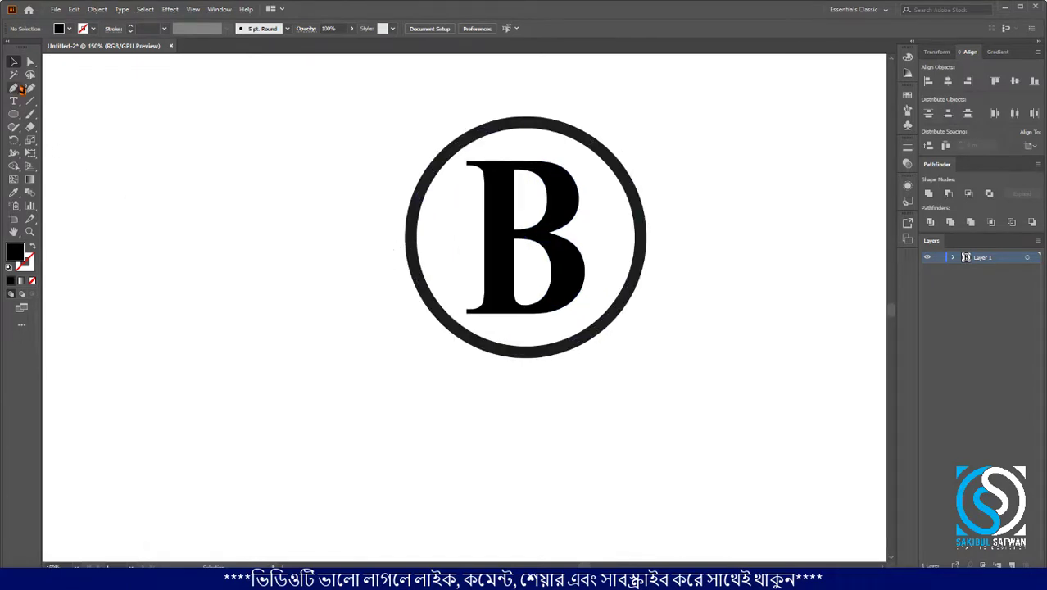
drag(13, 87, 62, 90)
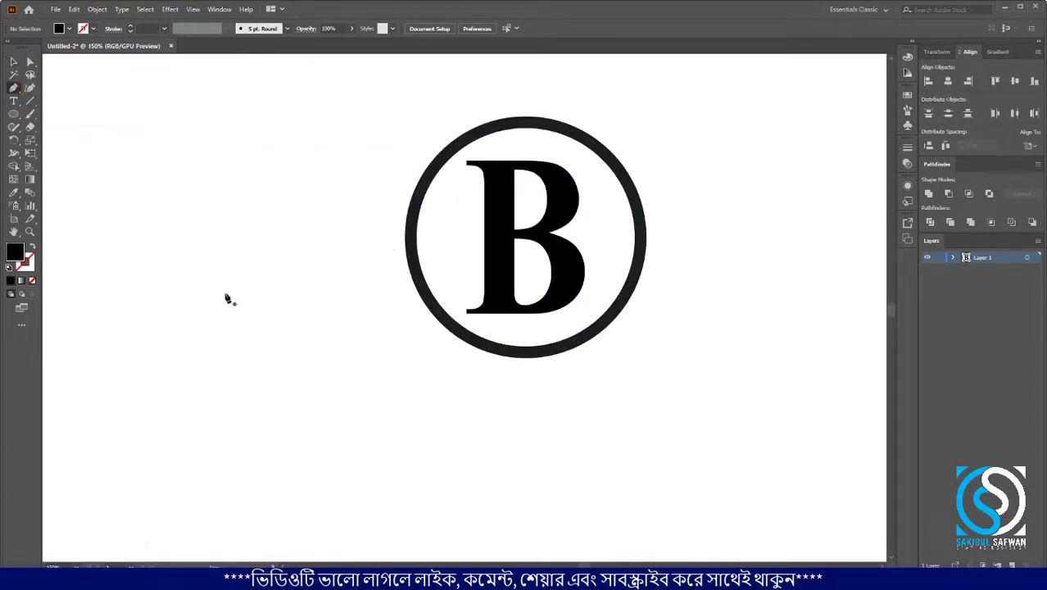
click(164, 275)
alt+scroll(163, 275, up, 2)
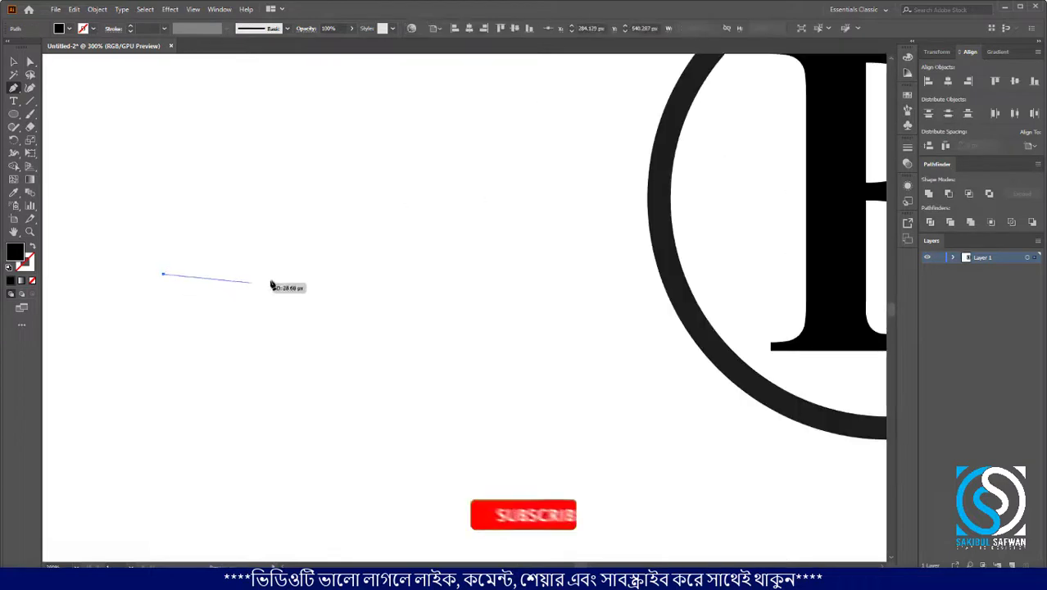
click(493, 276)
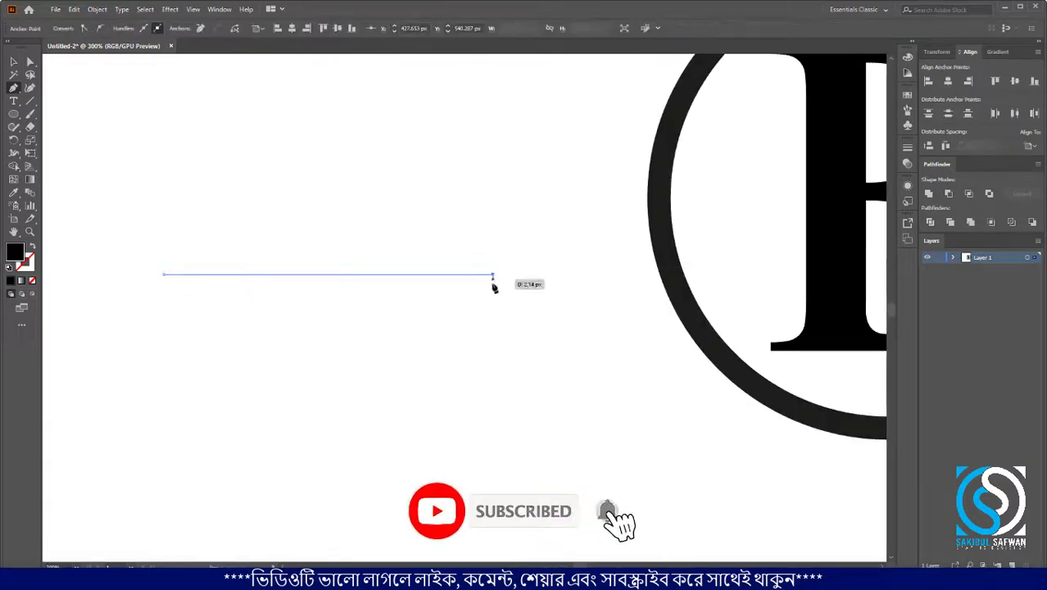
key(v)
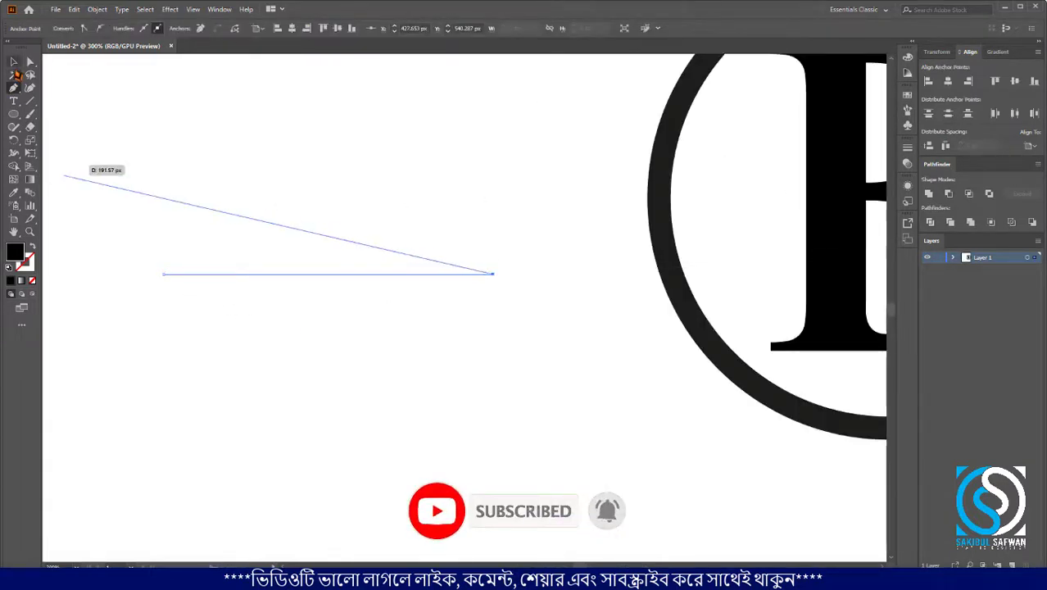
click(204, 152)
Give the horizontal line a 1 pt black stroke, remove its fill, and deselect it
drag(187, 173, 434, 446)
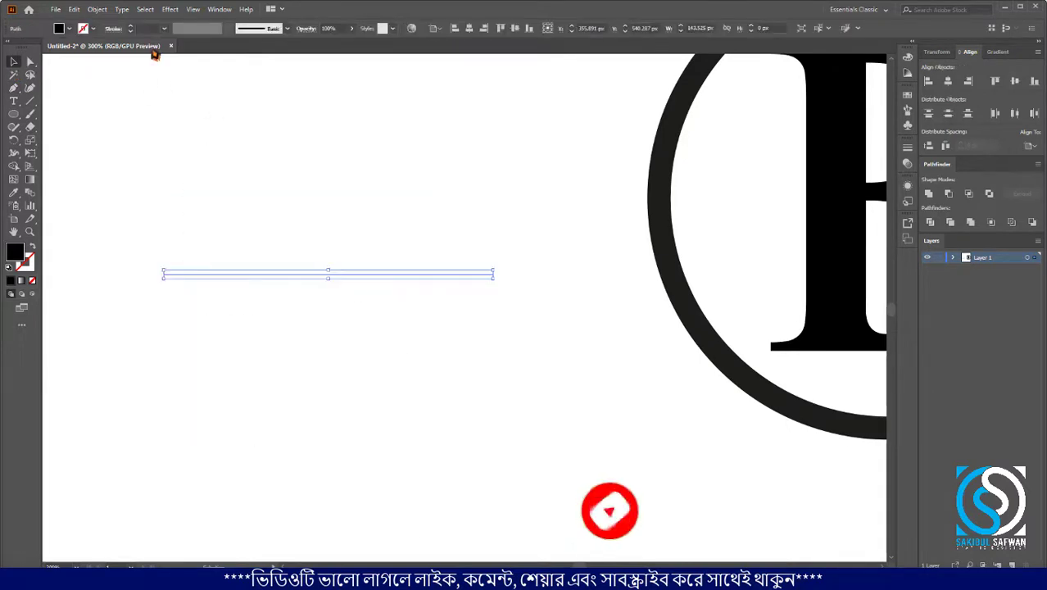
click(148, 29)
scroll(147, 29, up, 4)
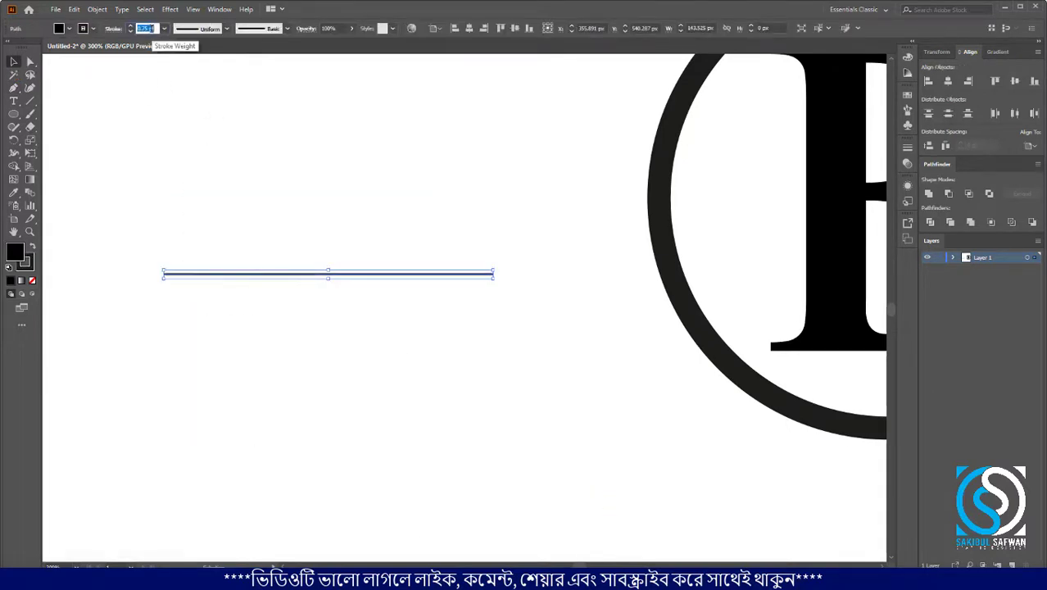
click(69, 29)
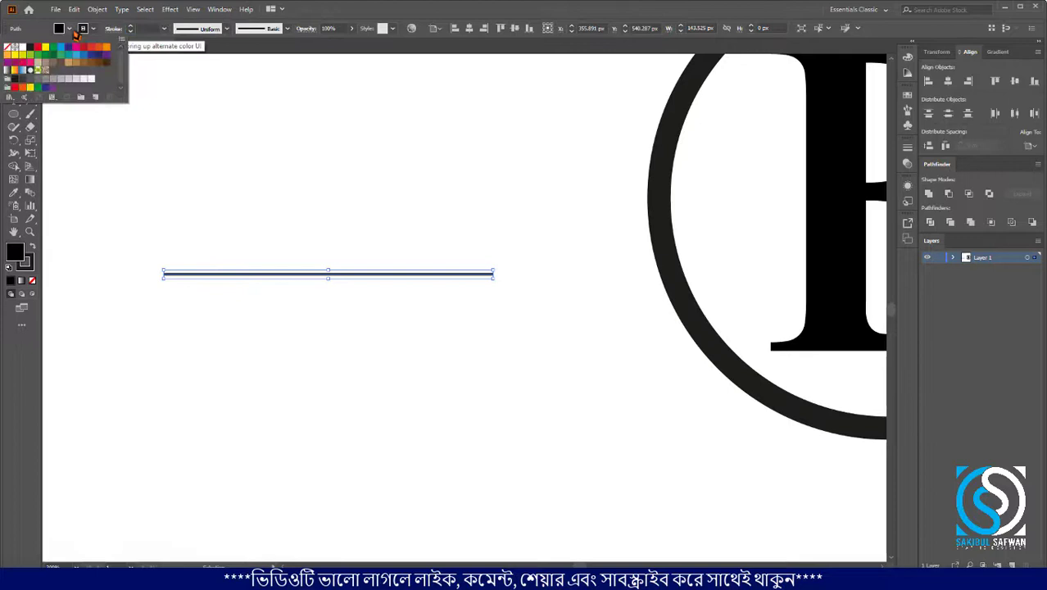
click(10, 38)
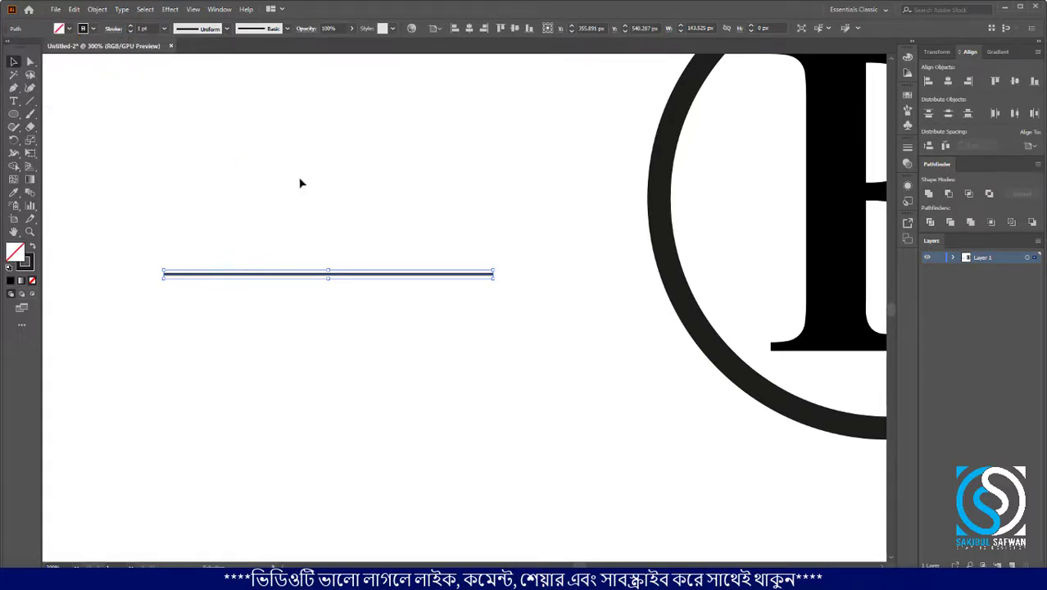
click(395, 365)
Add an anchor point at the middle of the horizontal line
drag(320, 220, 430, 376)
scroll(250, 278, up, 1)
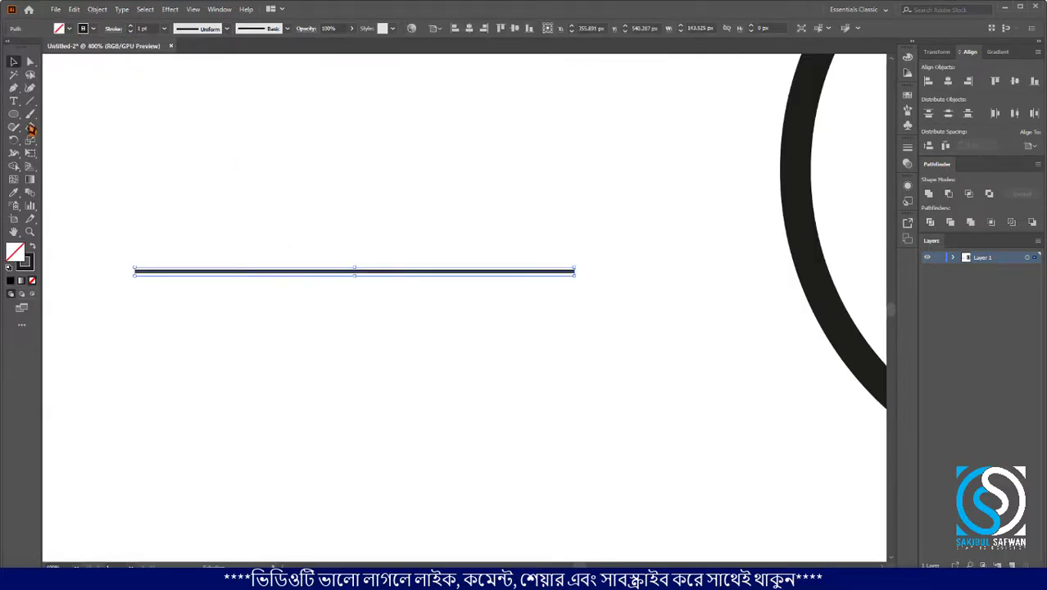
drag(13, 88, 65, 98)
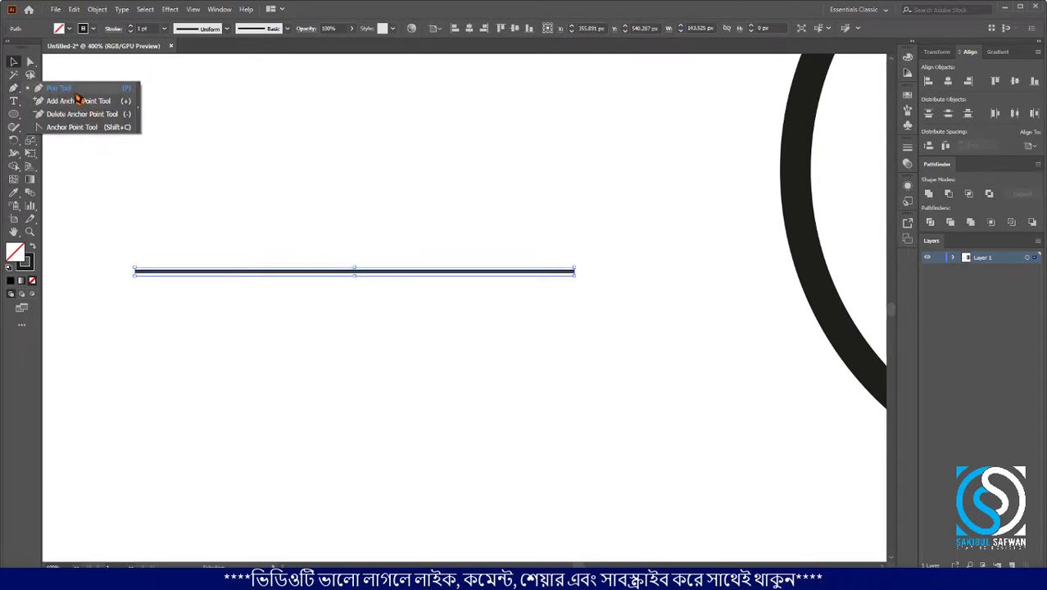
click(77, 100)
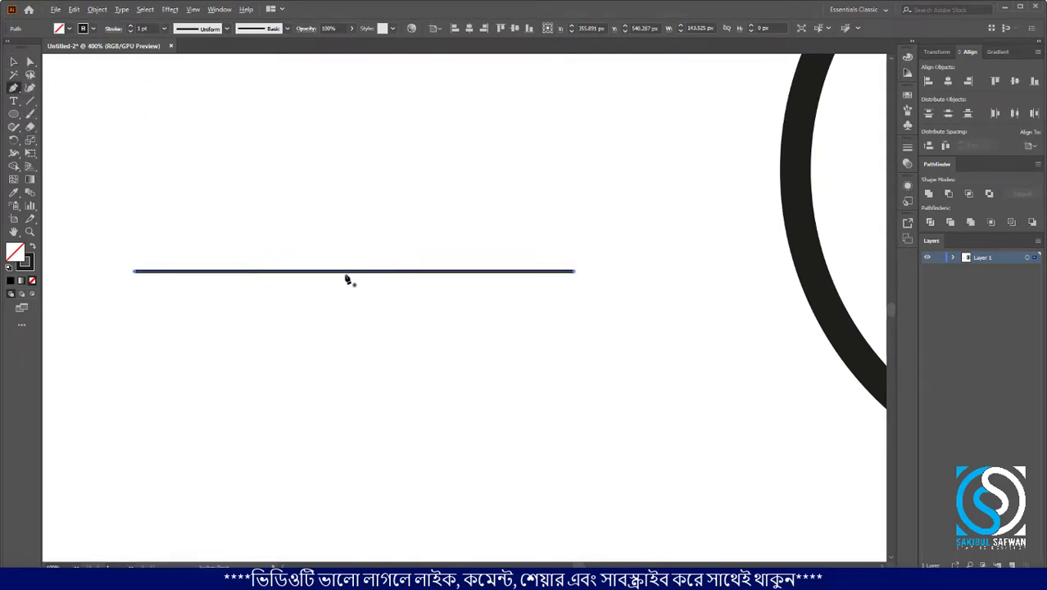
scroll(344, 280, up, 1)
scroll(378, 283, down, 1)
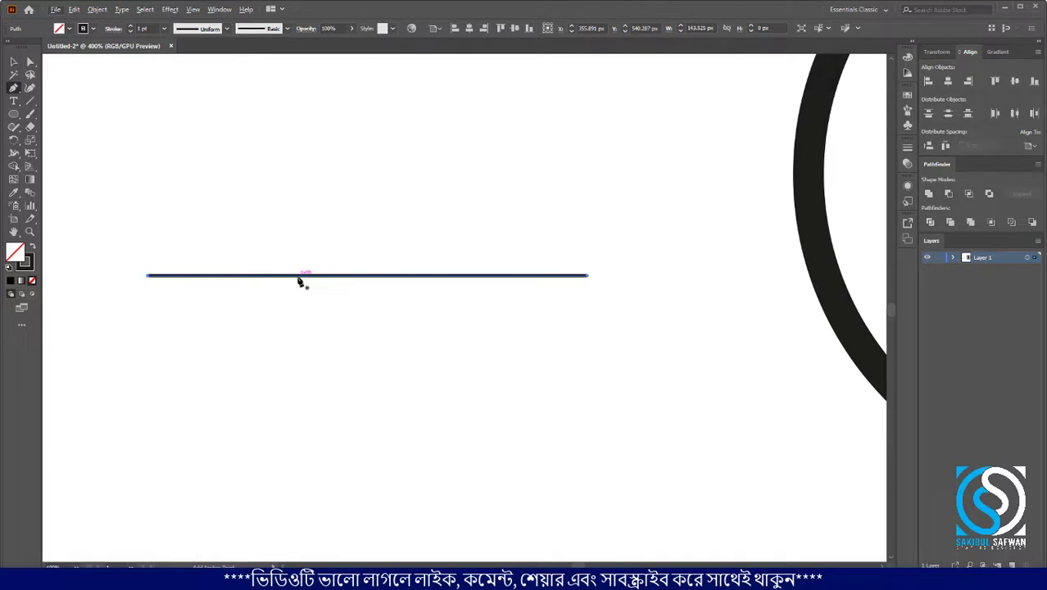
click(370, 276)
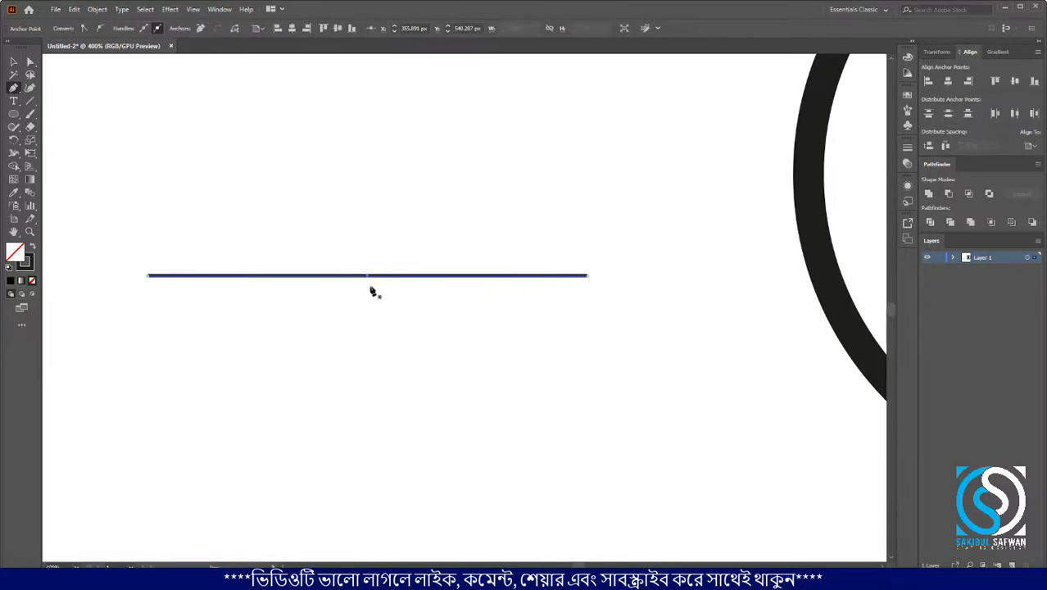
Pull direction handles out of the middle anchor point to bend the line into a symmetrical S-curve about 29 px high
click(13, 88)
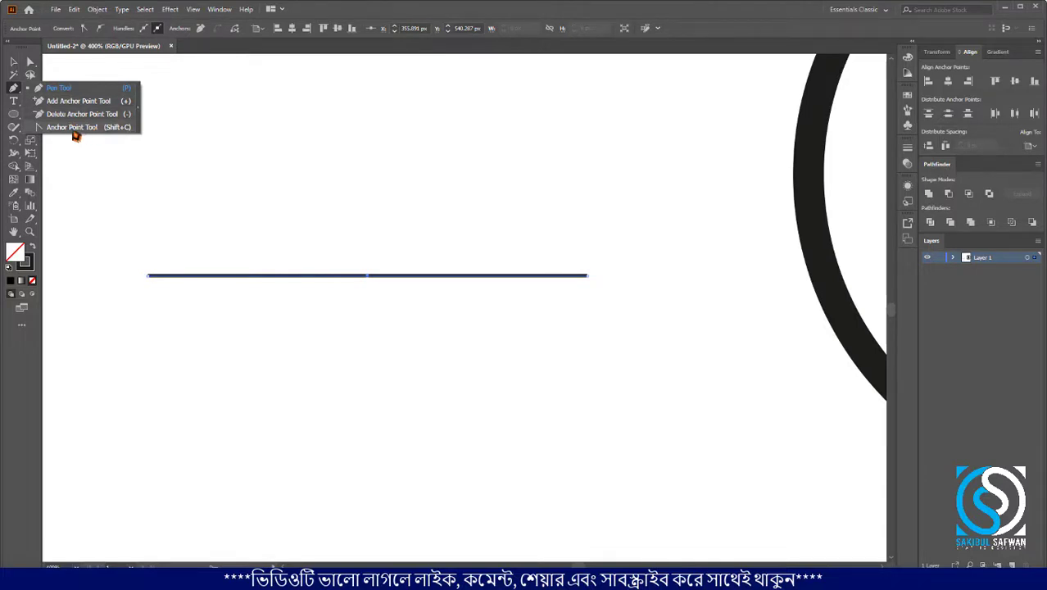
click(72, 127)
drag(369, 276, 510, 364)
drag(520, 361, 504, 374)
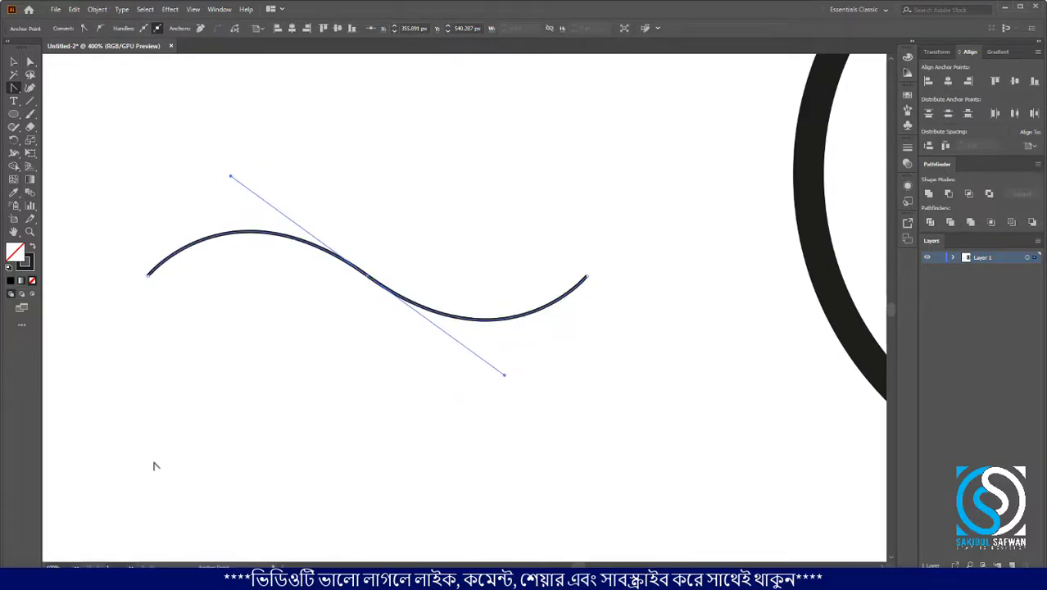
click(13, 61)
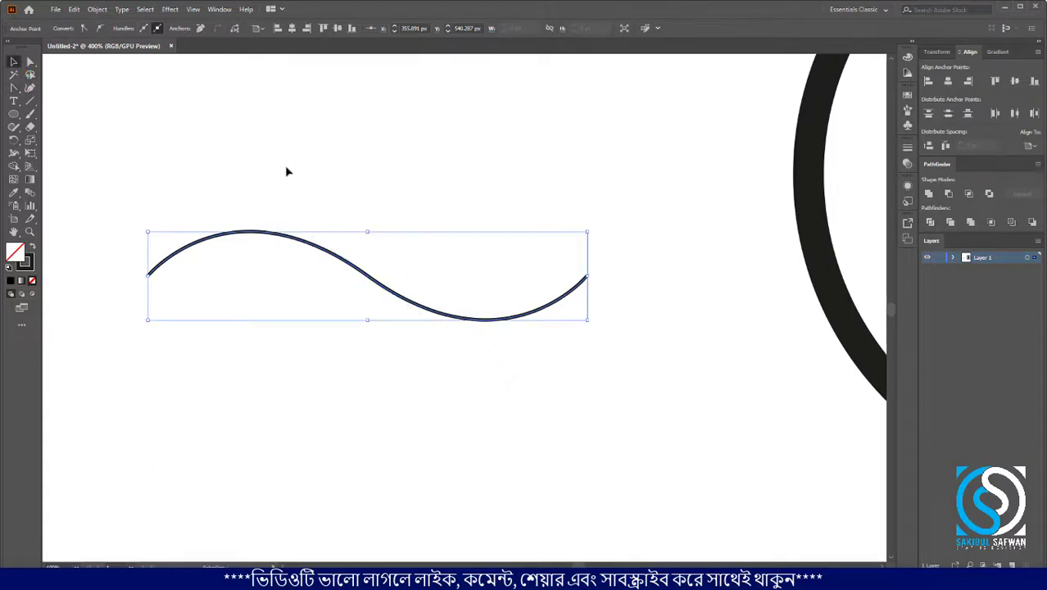
Set the S-curve's stroke weight to 12 pt, apply the elliptical width profile that tapers at both ends, and deselect it
drag(220, 166, 529, 408)
click(150, 27)
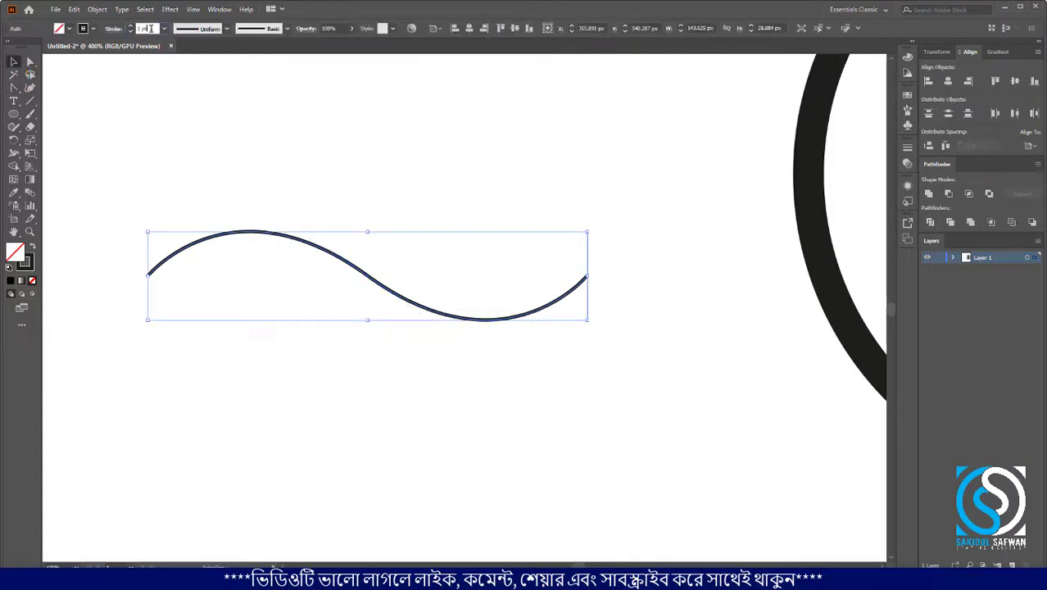
scroll(151, 27, up, 10)
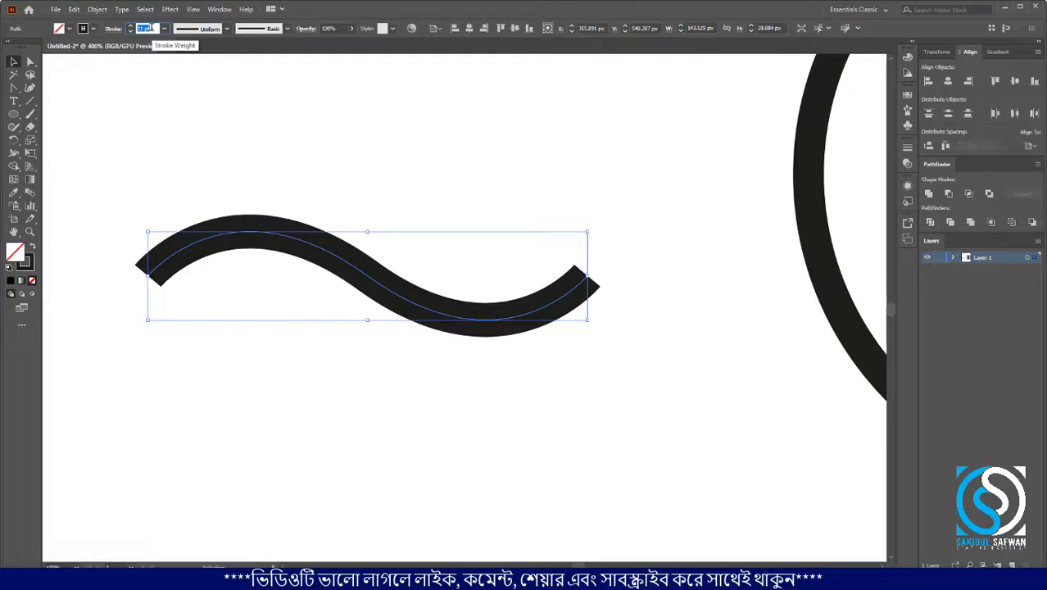
scroll(150, 27, down, 1)
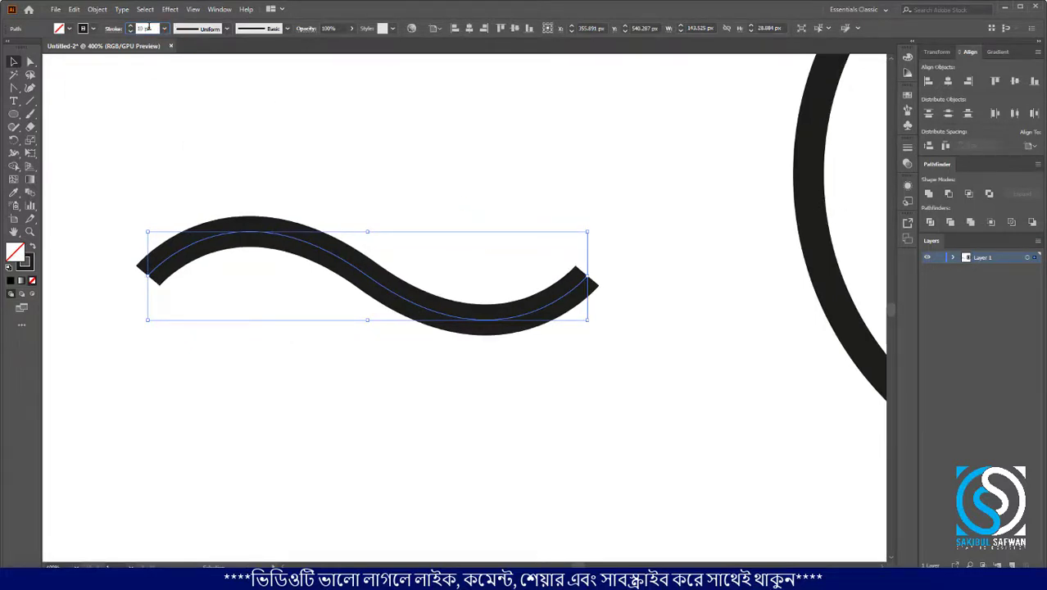
scroll(148, 27, up, 2)
click(216, 31)
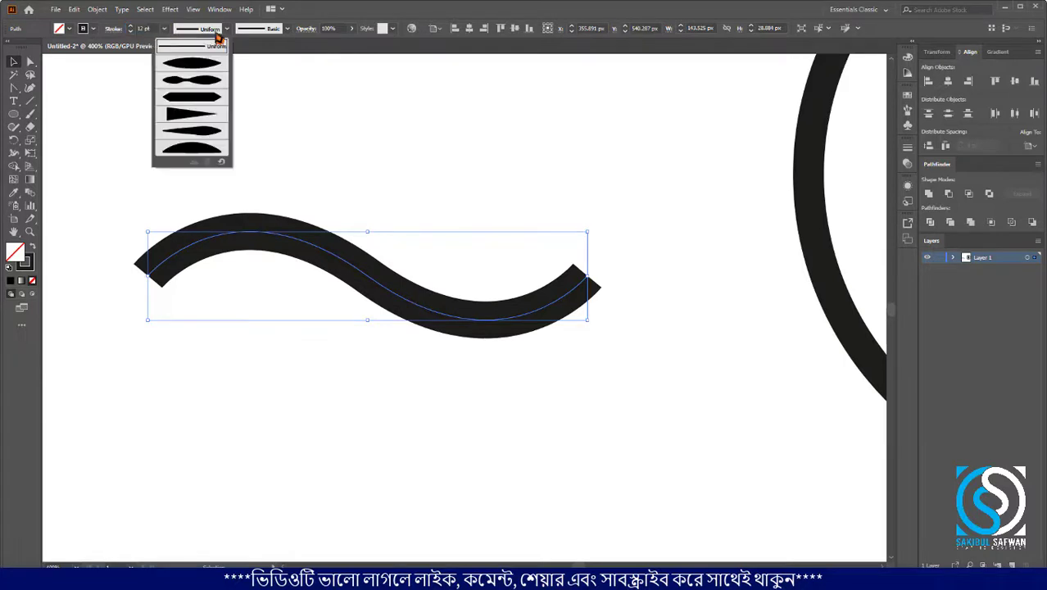
click(206, 72)
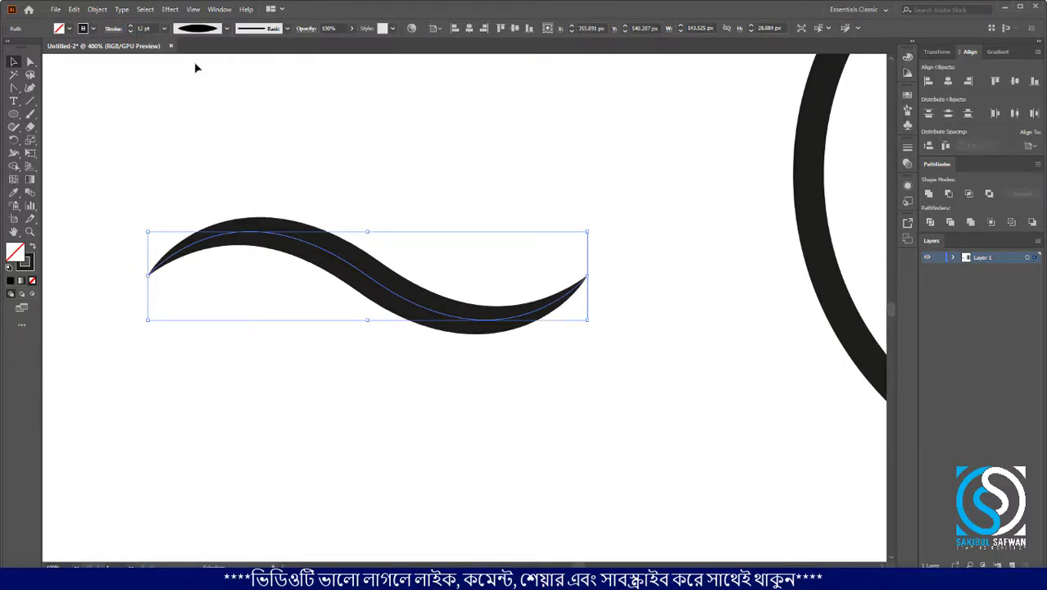
click(298, 183)
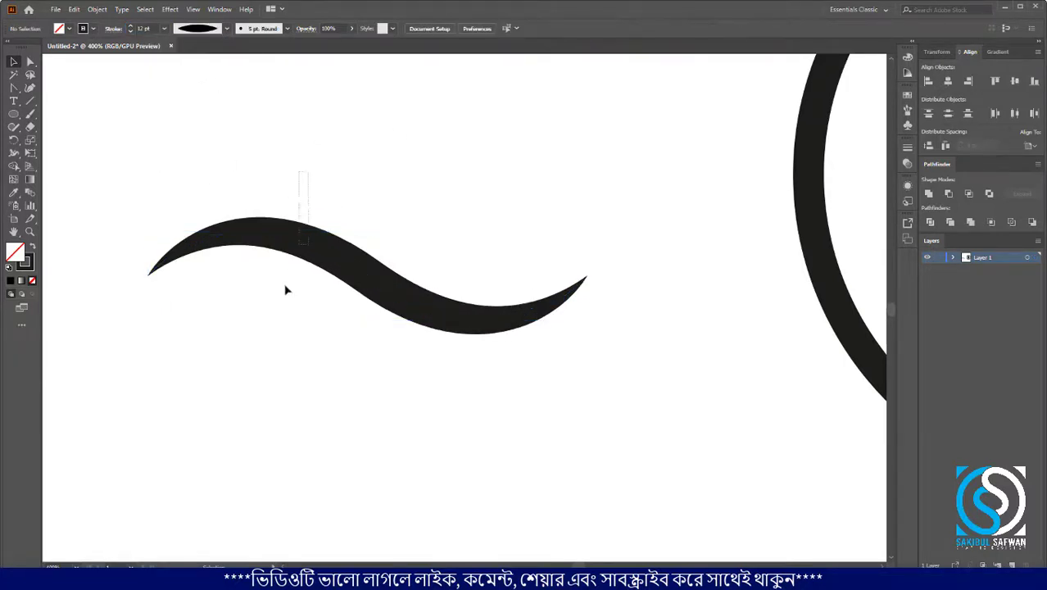
Enlarge the tapered S-curve proportionally to about 249 x 50 px
drag(285, 290, 271, 355)
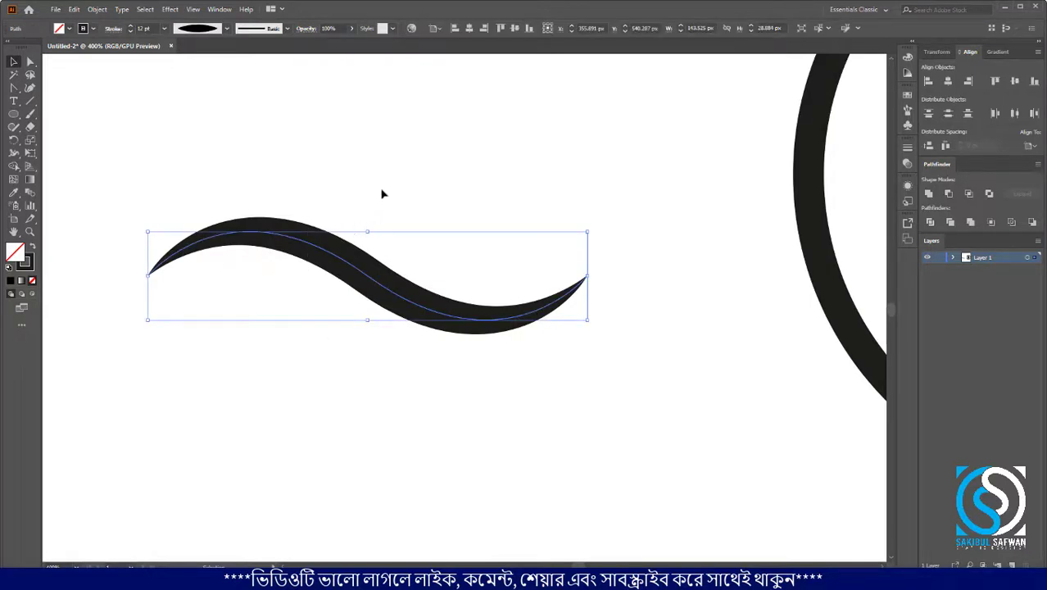
scroll(229, 185, down, 2)
click(346, 186)
drag(336, 177, 195, 324)
scroll(269, 274, down, 1)
drag(374, 245, 434, 245)
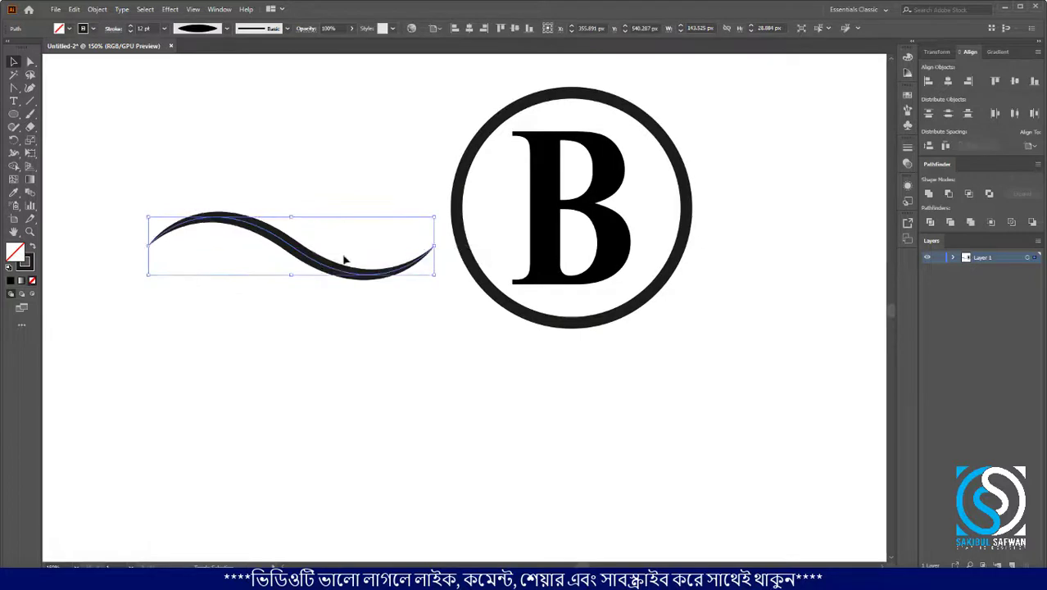
Move the S-curve slightly up and to the left, and scale it down proportionally to about 244 x 49 px
mouse_move(315, 261)
mouse_down()
mouse_move(615, 222)
mouse_move(327, 260)
mouse_move(332, 231)
mouse_move(318, 259)
mouse_up()
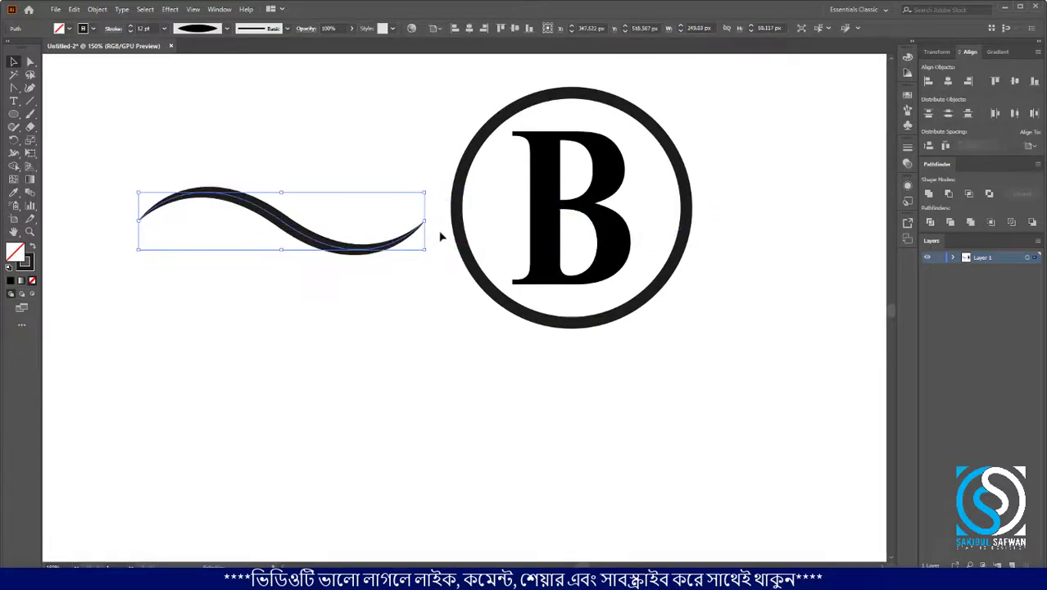
scroll(439, 233, up, 1)
scroll(442, 225, down, 2)
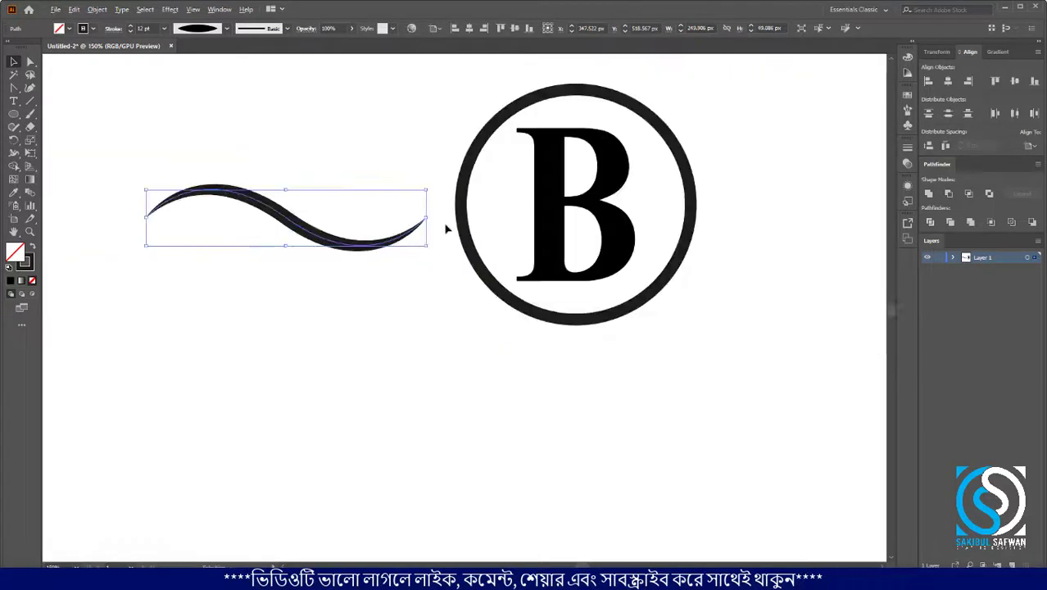
scroll(303, 216, up, 1)
Set the S-curve's stroke weight to 15 pt and deselect it
click(144, 29)
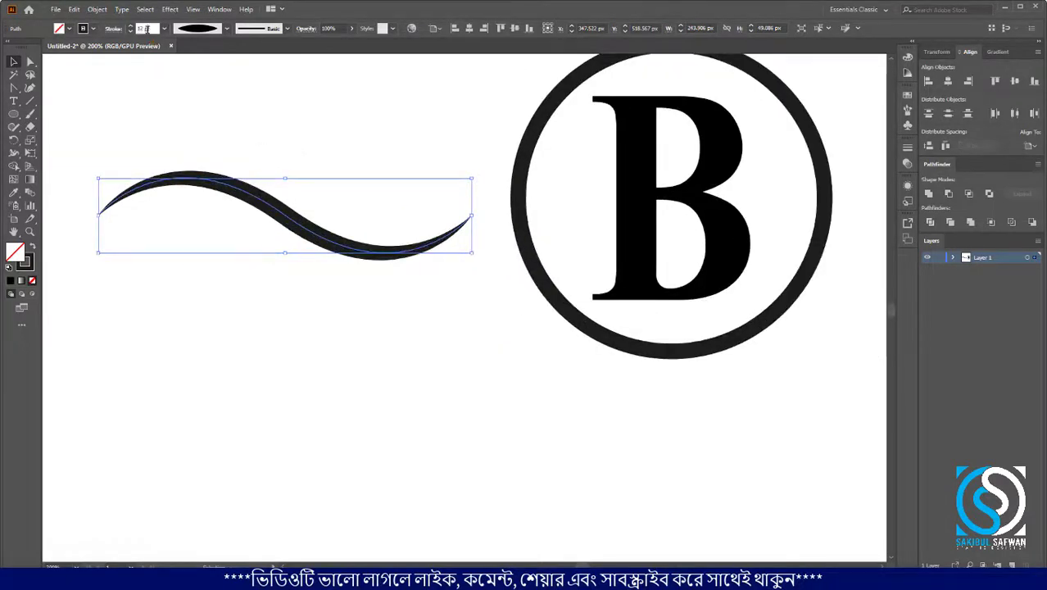
key(Up)
key(Up)
key(Up)
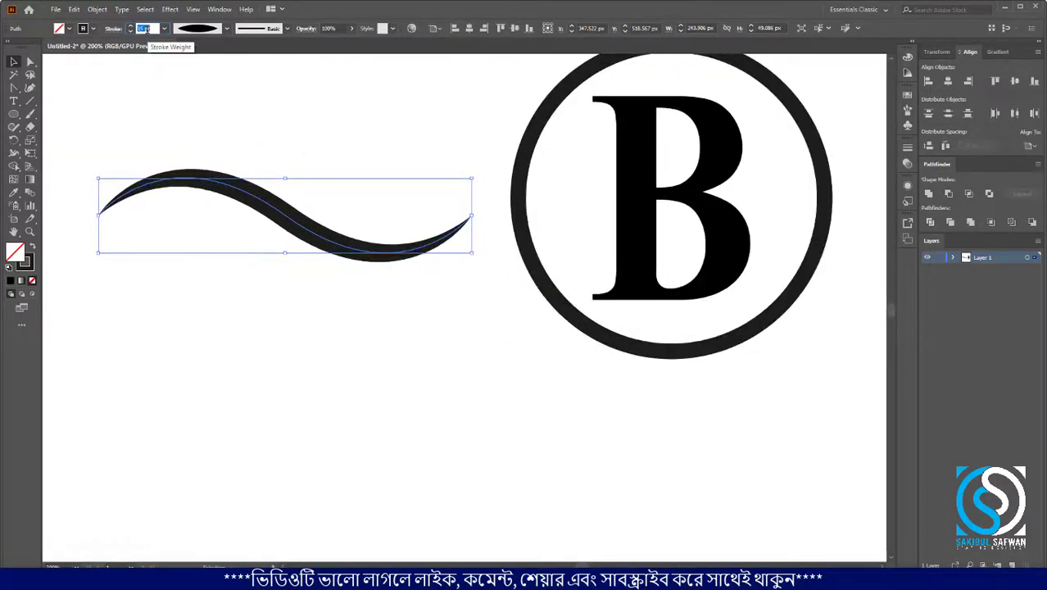
click(257, 279)
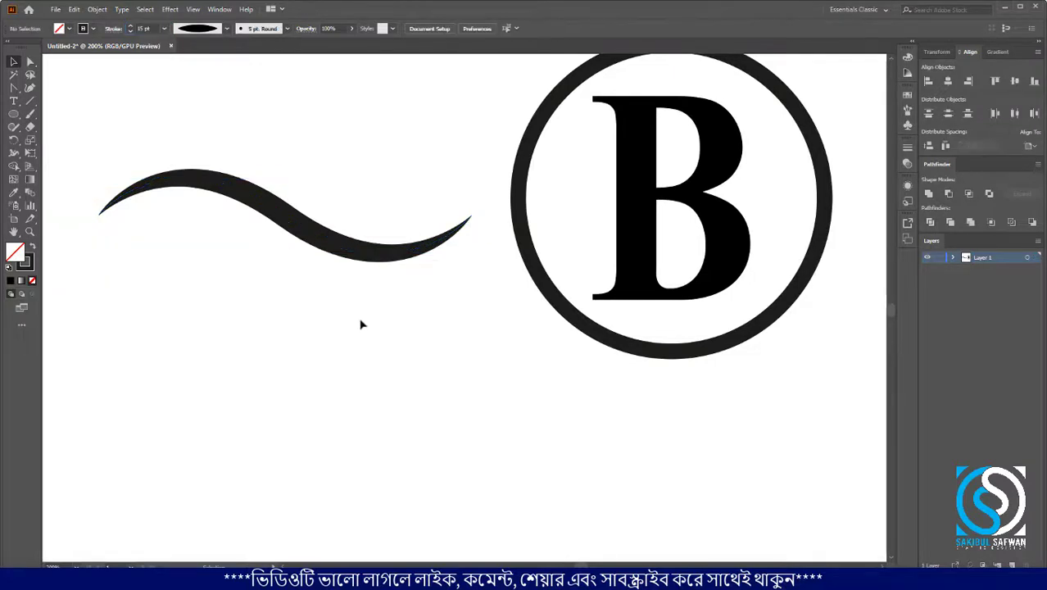
Rotate the tapered S-curve counterclockwise so its right end rises and its overall extent is about 226 x 92 px
drag(358, 319, 305, 149)
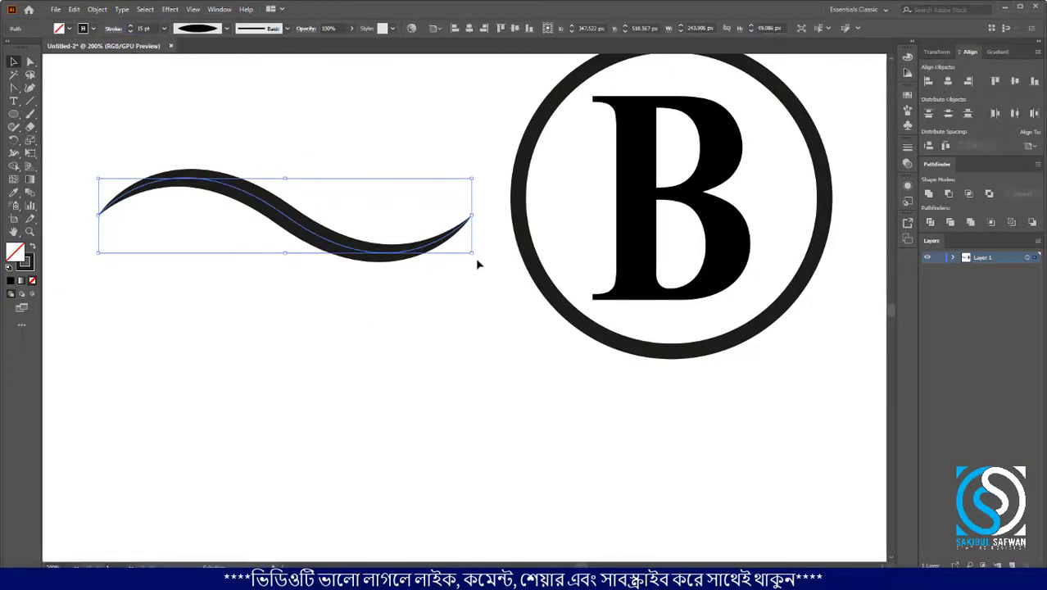
drag(479, 236, 485, 199)
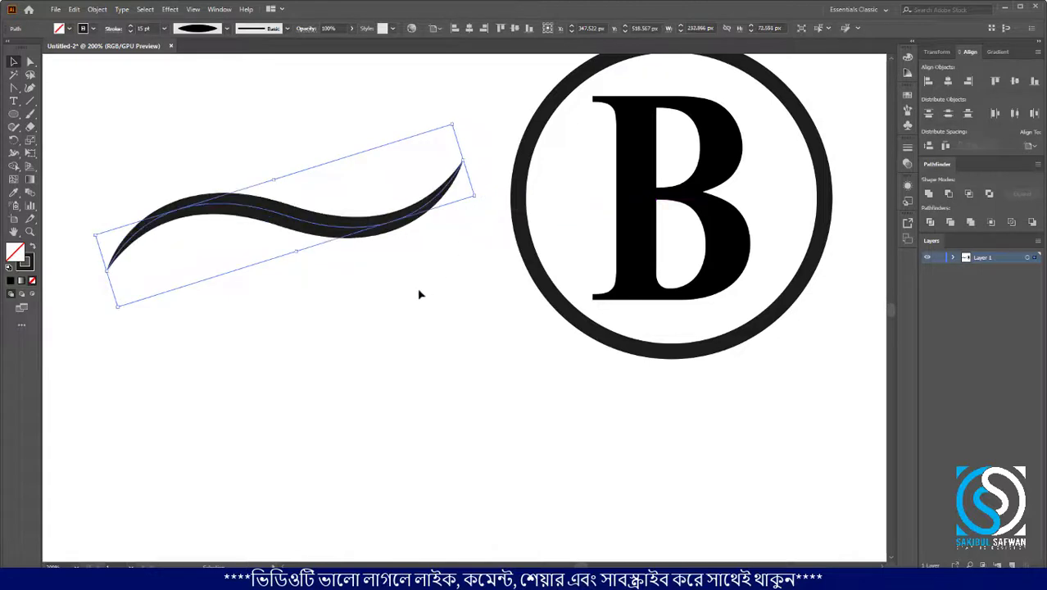
click(308, 297)
scroll(308, 298, down, 2)
drag(298, 202, 363, 265)
scroll(363, 266, up, 2)
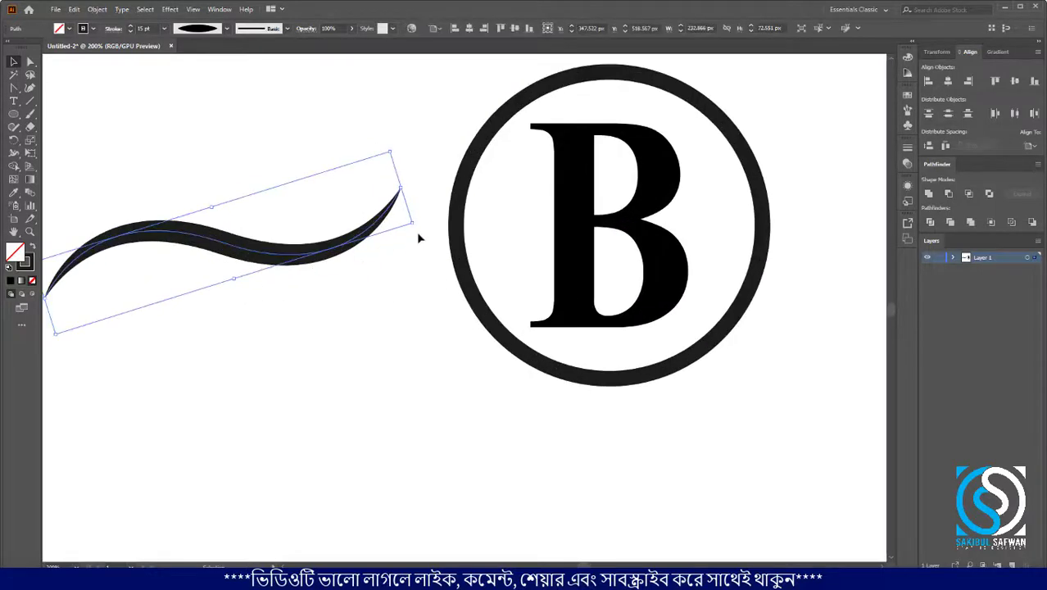
drag(418, 223, 420, 206)
click(369, 322)
scroll(250, 270, down, 1)
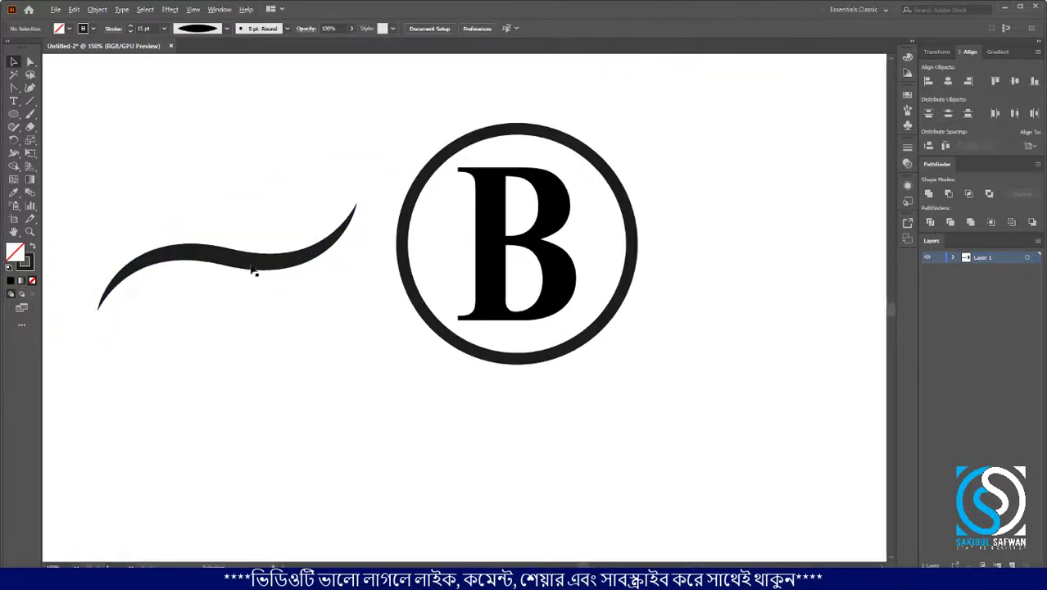
drag(254, 260, 535, 235)
click(624, 320)
key(ctrl+z)
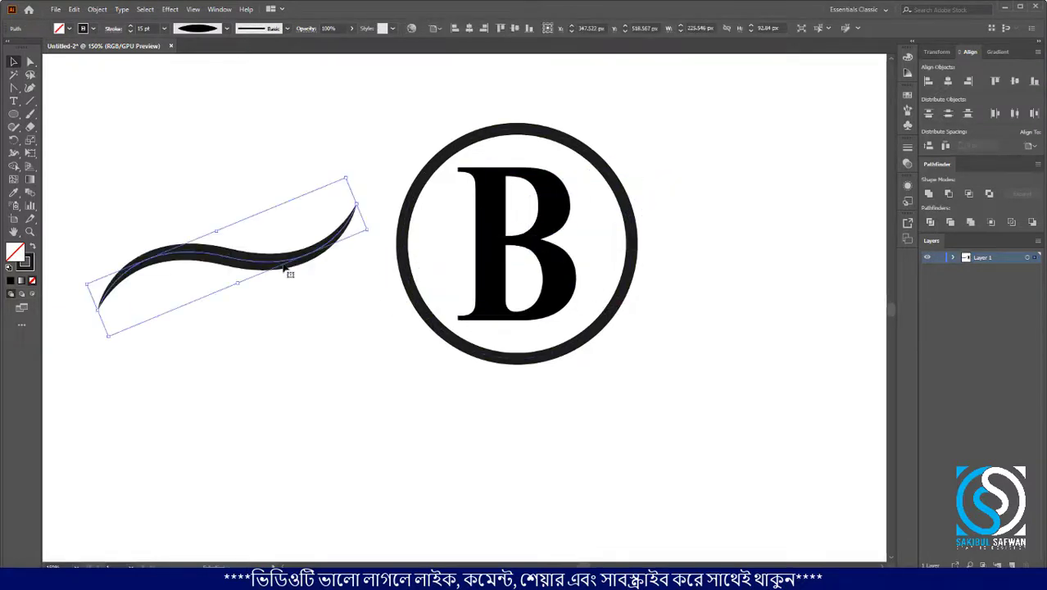
drag(237, 259, 240, 287)
click(320, 365)
scroll(382, 220, down, 1)
scroll(246, 262, up, 3)
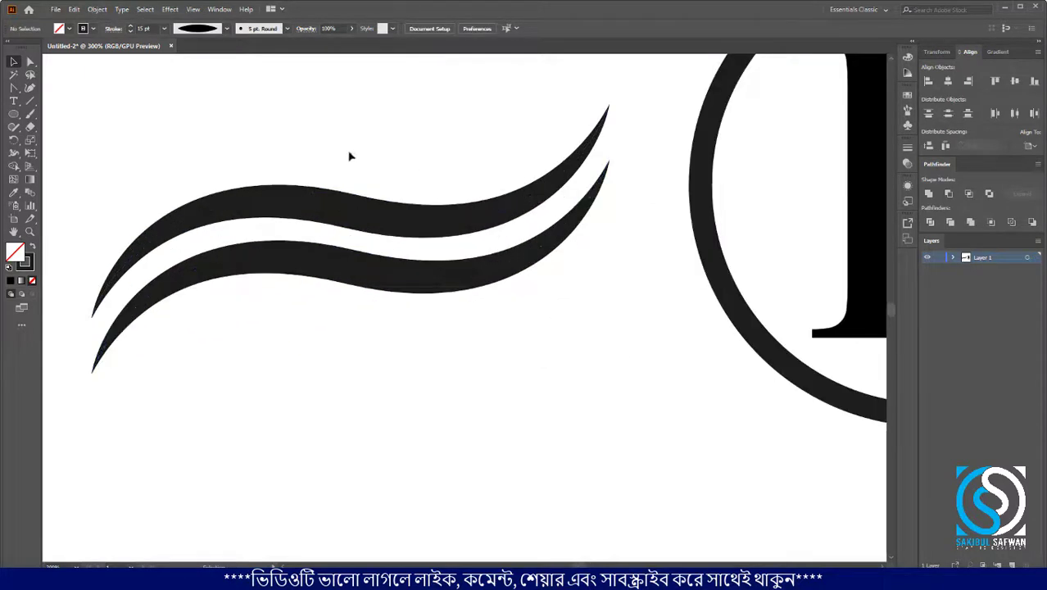
drag(349, 156, 362, 373)
click(398, 372)
key(ctrl+z)
Duplicate the S-curve straight down by about 27 px, leaving a narrow gap between the two curves
scroll(379, 225, up, 1)
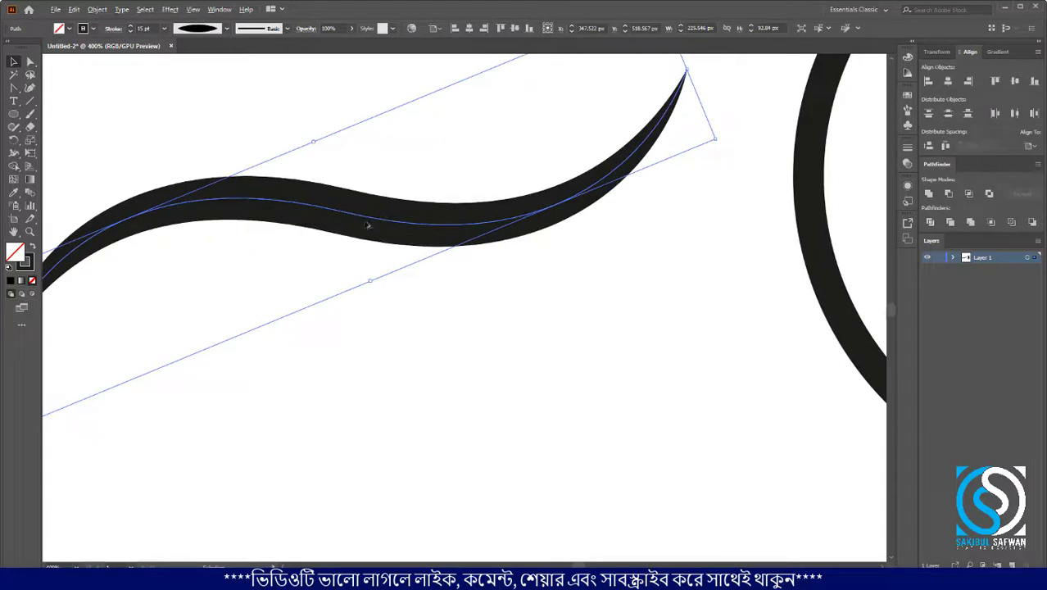
drag(367, 225, 353, 296)
scroll(368, 264, down, 1)
scroll(351, 280, up, 2)
scroll(353, 296, down, 3)
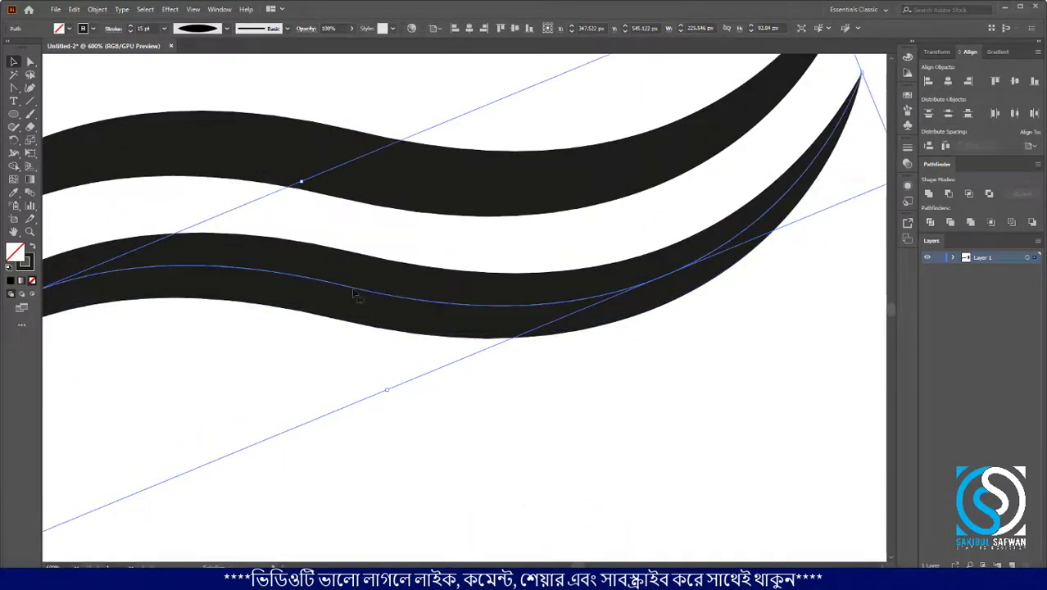
click(351, 310)
scroll(350, 310, down, 1)
Expand the appearance of both S-curves into filled shapes
drag(409, 333, 354, 195)
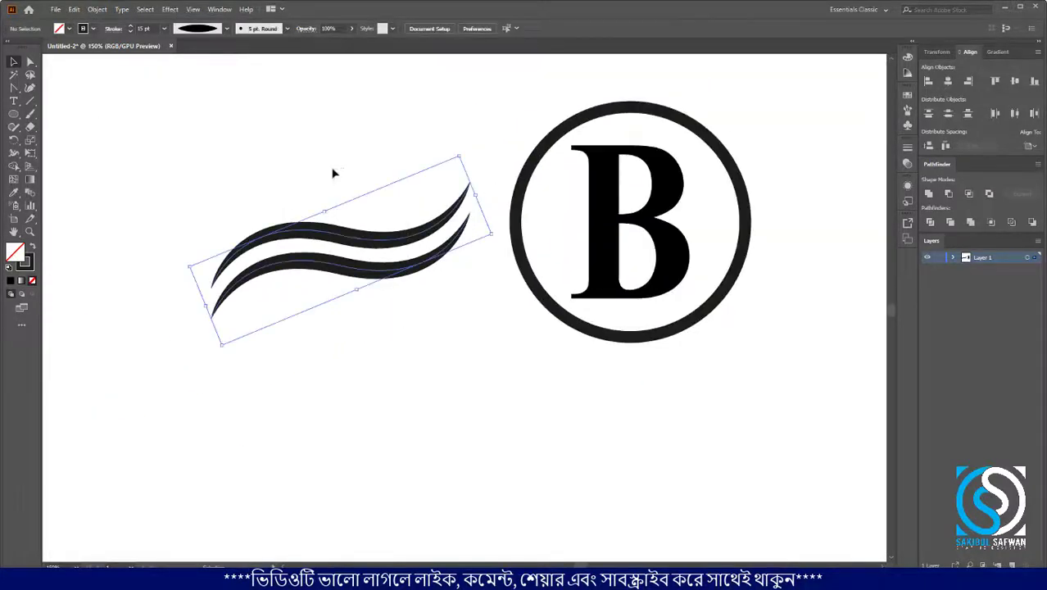
click(98, 10)
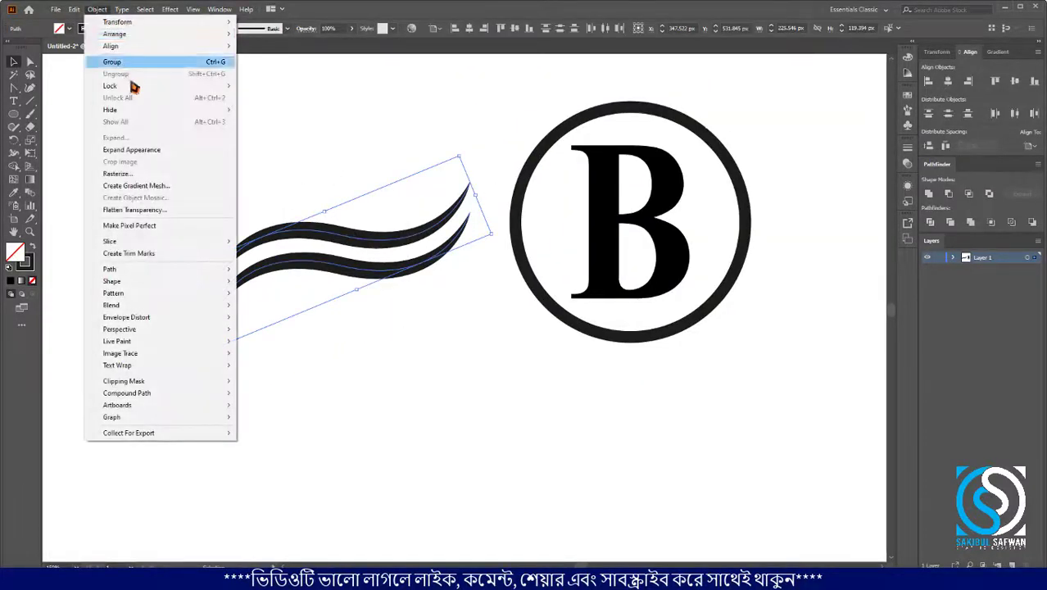
click(154, 151)
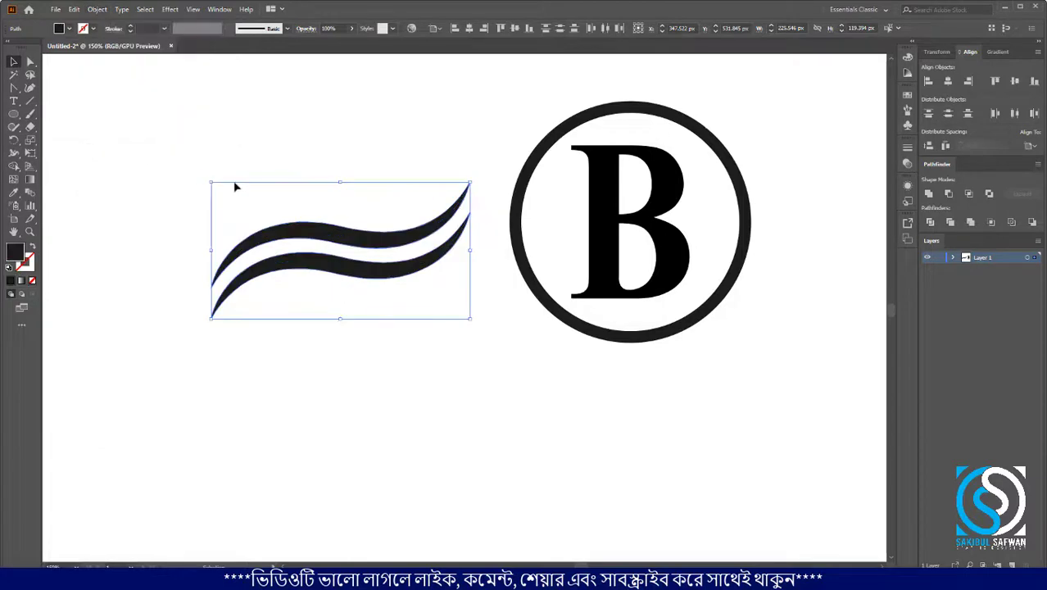
Expand the ring around the letter B from a stroke into a filled shape
click(739, 161)
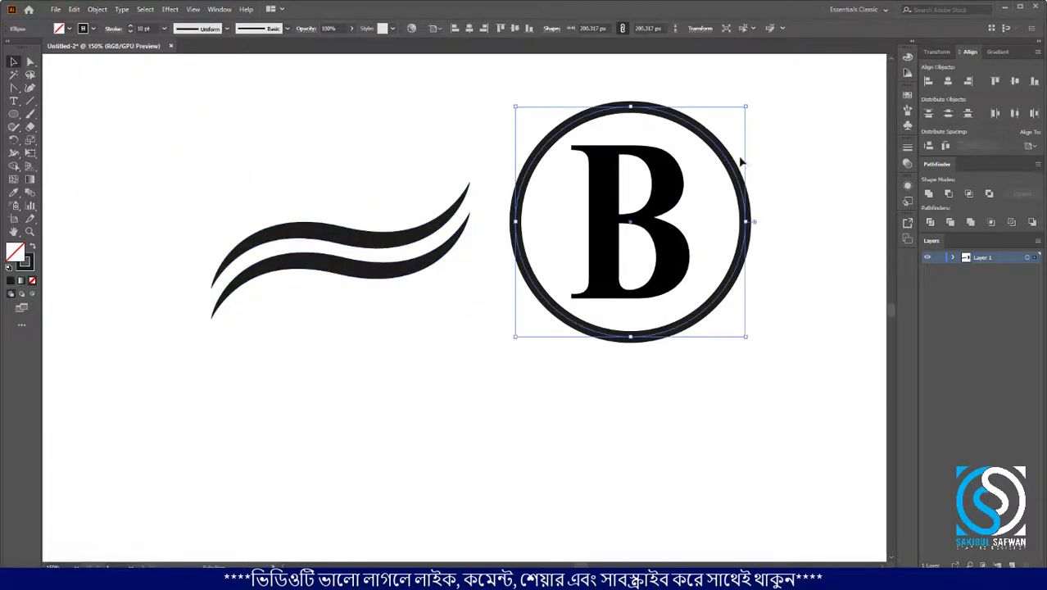
scroll(817, 173, up, 1)
scroll(817, 173, up, 1)
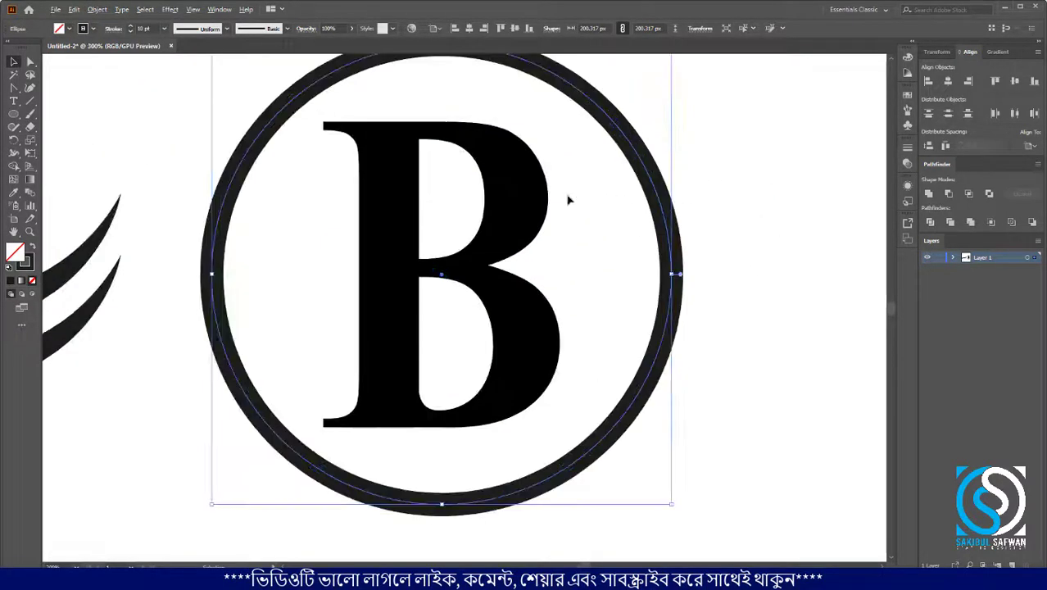
scroll(567, 199, down, 1)
click(101, 10)
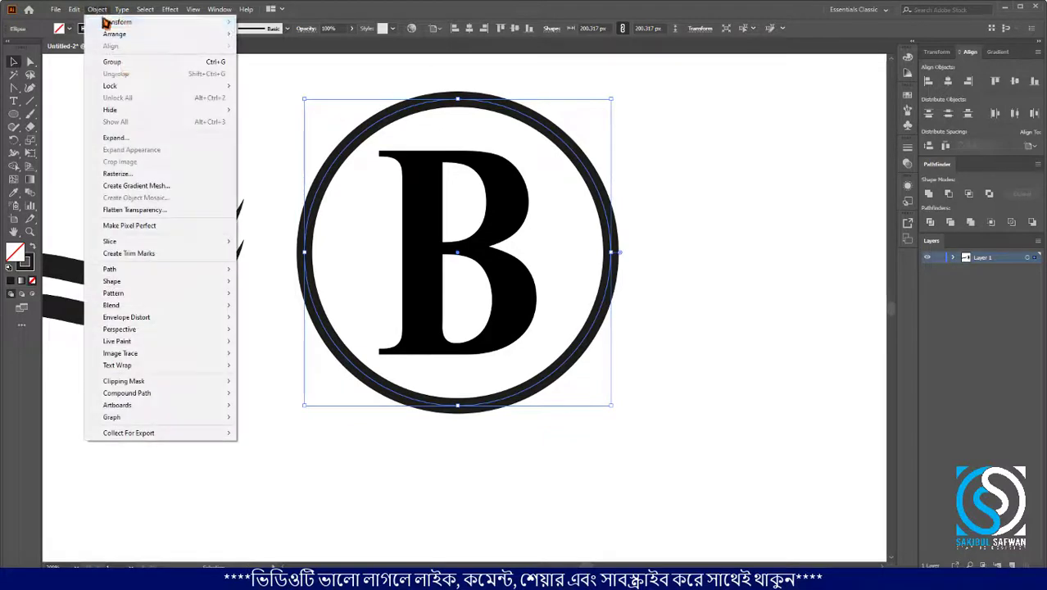
click(149, 141)
click(495, 352)
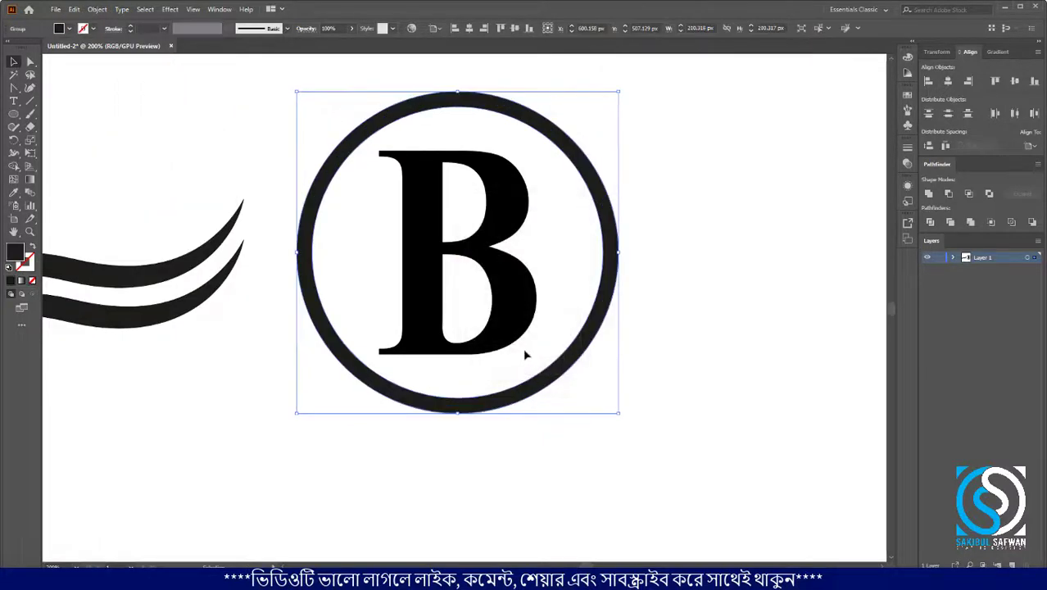
scroll(649, 219, down, 1)
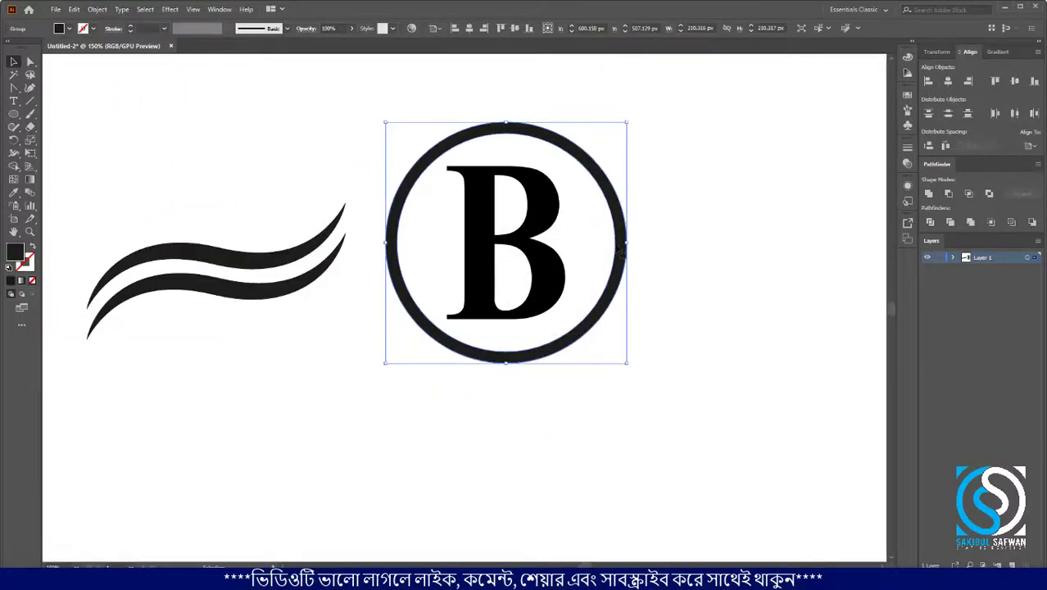
Move the two swoosh shapes slightly up and to the left, and group them
click(220, 257)
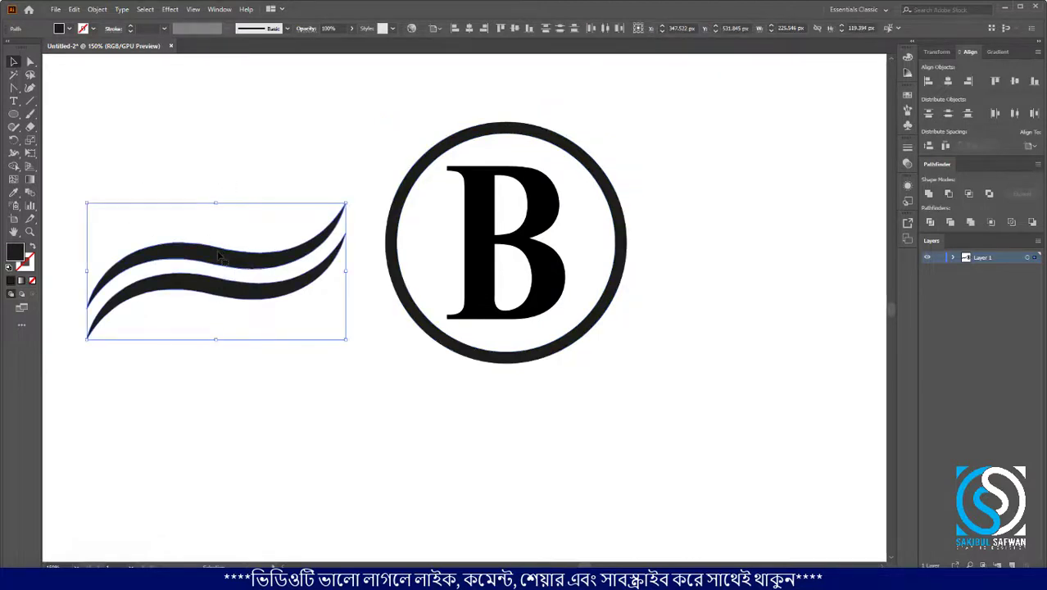
drag(219, 258, 203, 214)
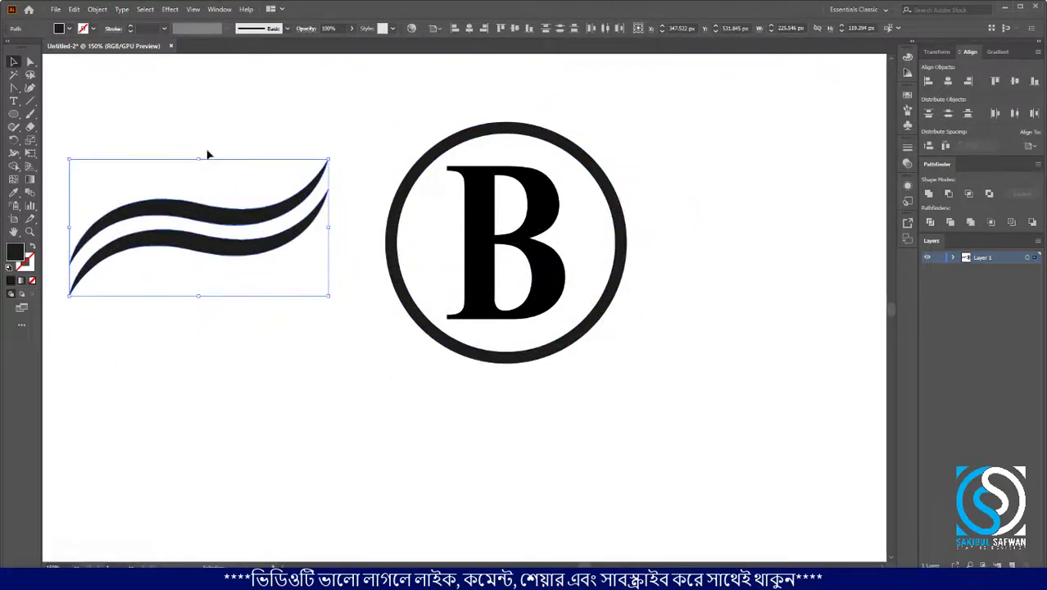
right_click(197, 205)
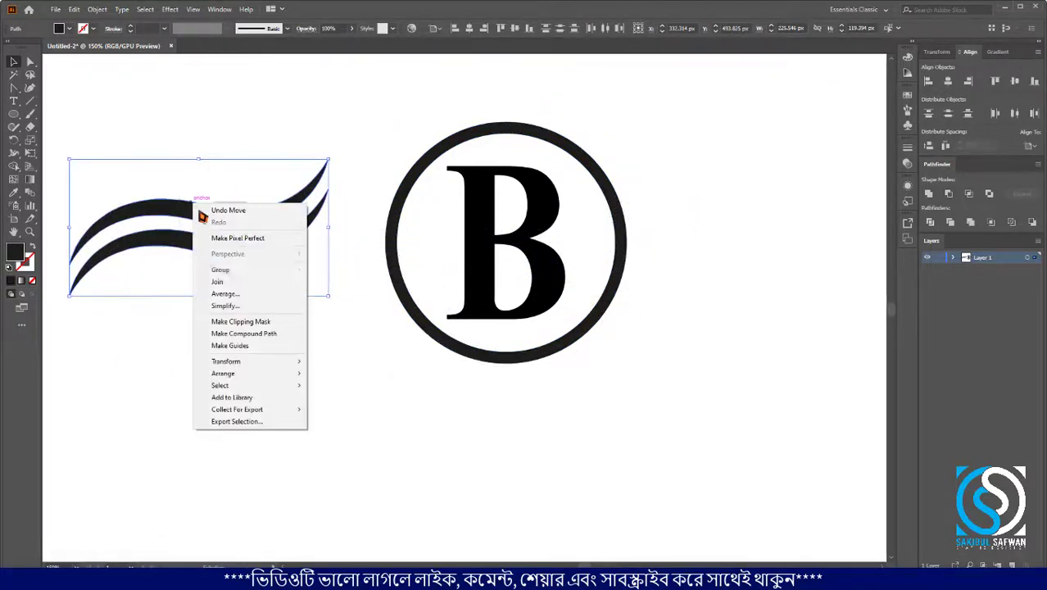
click(233, 267)
Place the swoosh group across the letter B, and center swooshes, letter and ring horizontally and vertically on the artboard
drag(221, 221, 529, 236)
drag(673, 170, 322, 370)
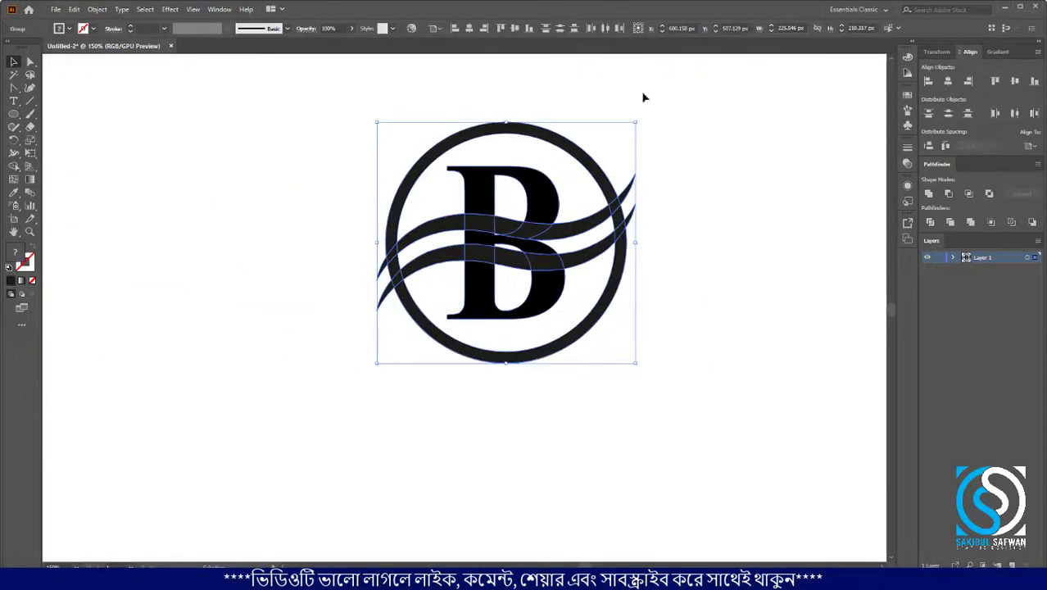
click(469, 28)
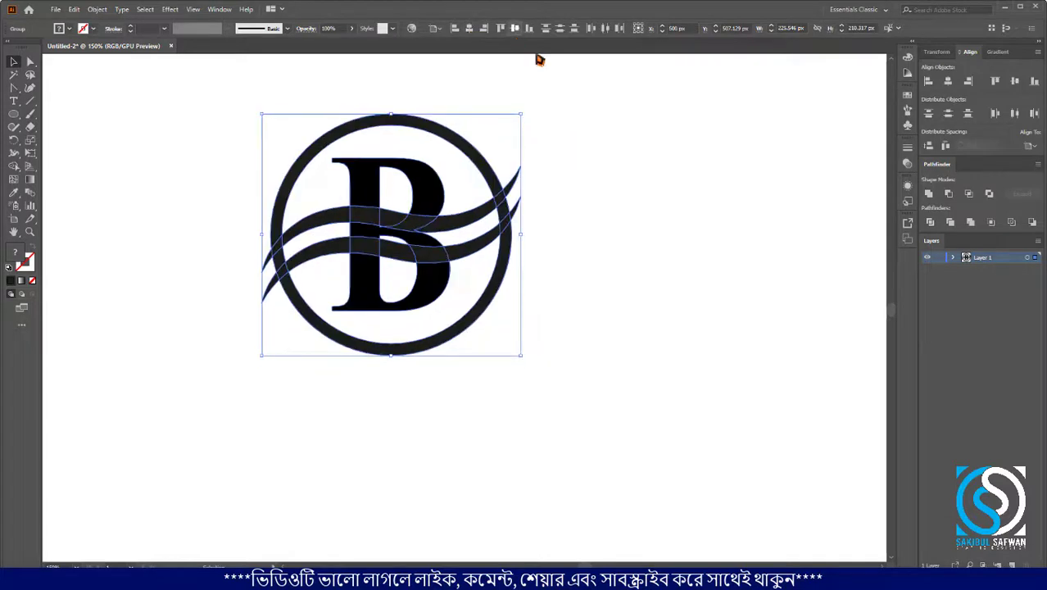
click(515, 28)
click(591, 221)
Rotate the swoosh group further counterclockwise so it crosses the letter and ring more steeply
scroll(410, 197, up, 1)
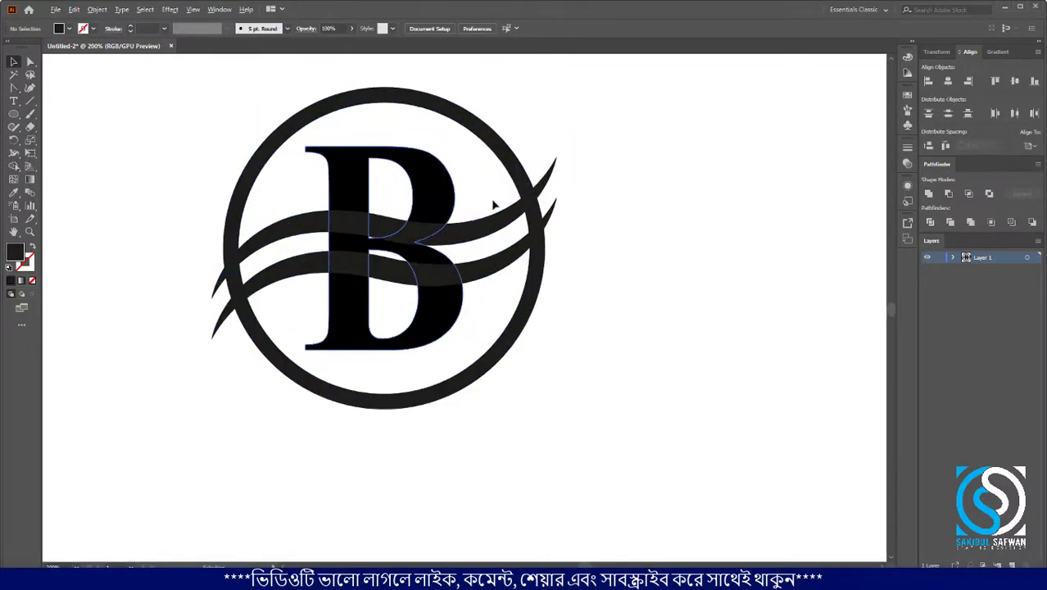
drag(554, 217, 553, 217)
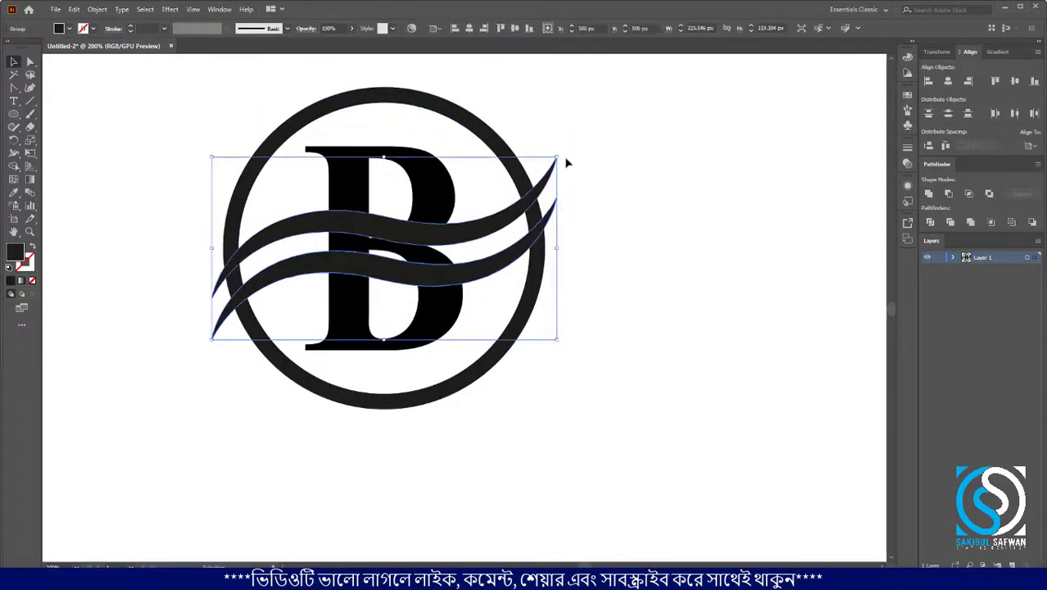
drag(561, 155, 535, 115)
click(687, 191)
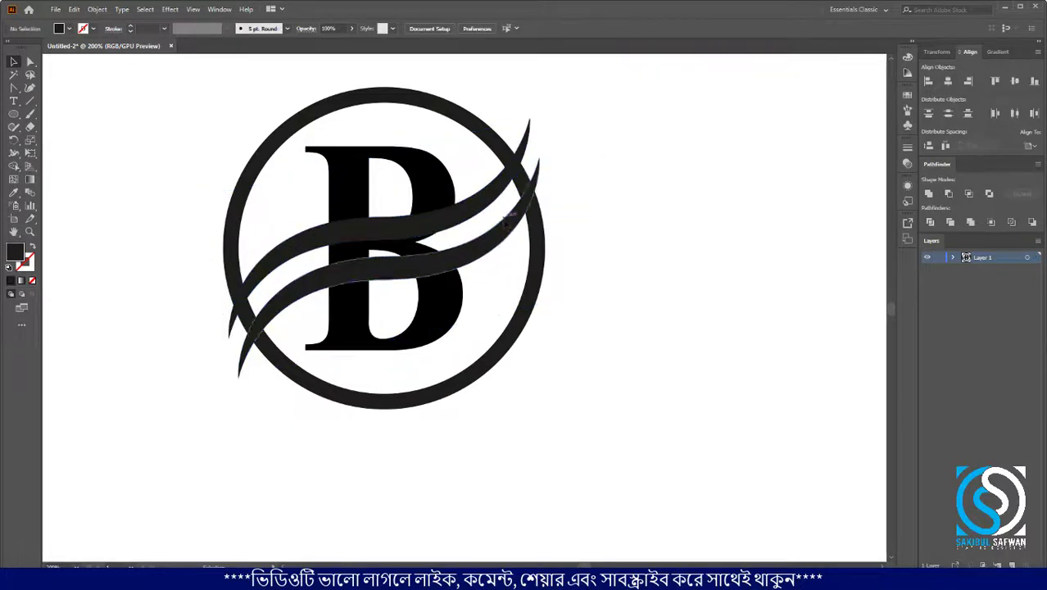
drag(596, 290, 313, 131)
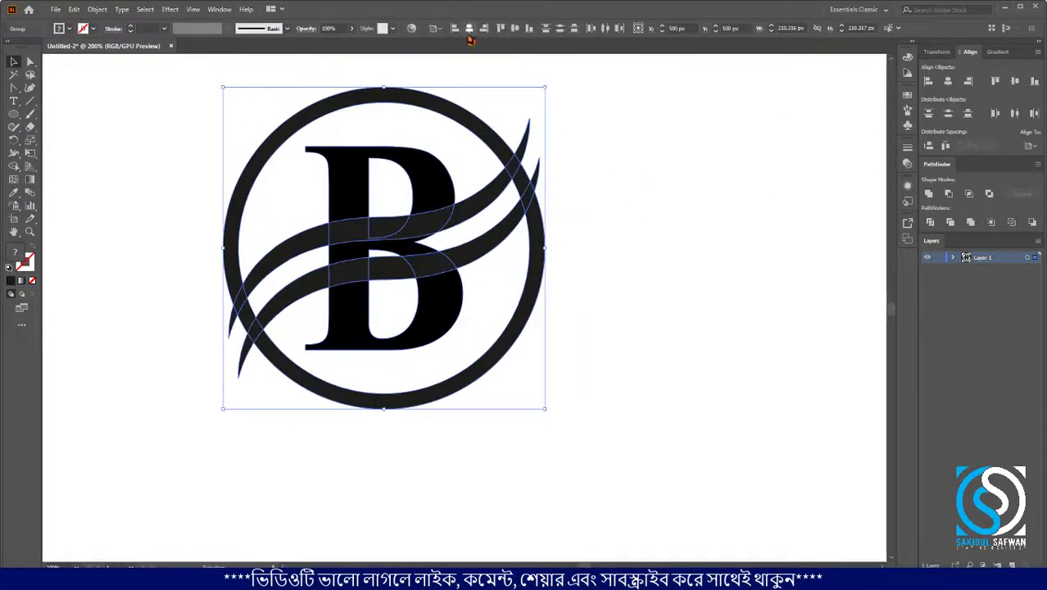
click(672, 168)
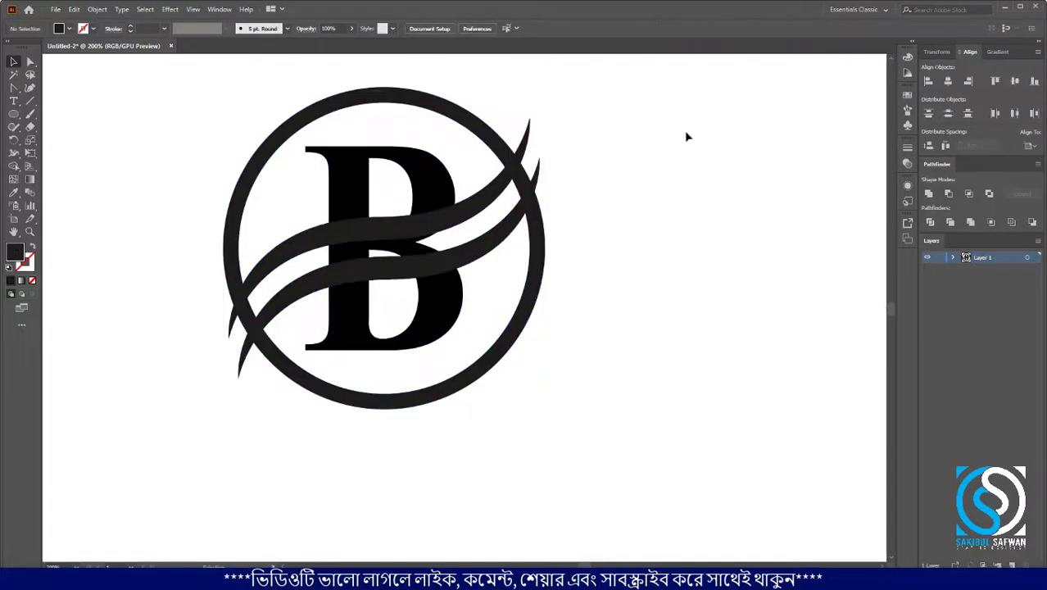
Use Shape Builder on the whole logo to remove the lower-left ring piece and the letter's middle section between the two swooshes
drag(687, 136, 157, 404)
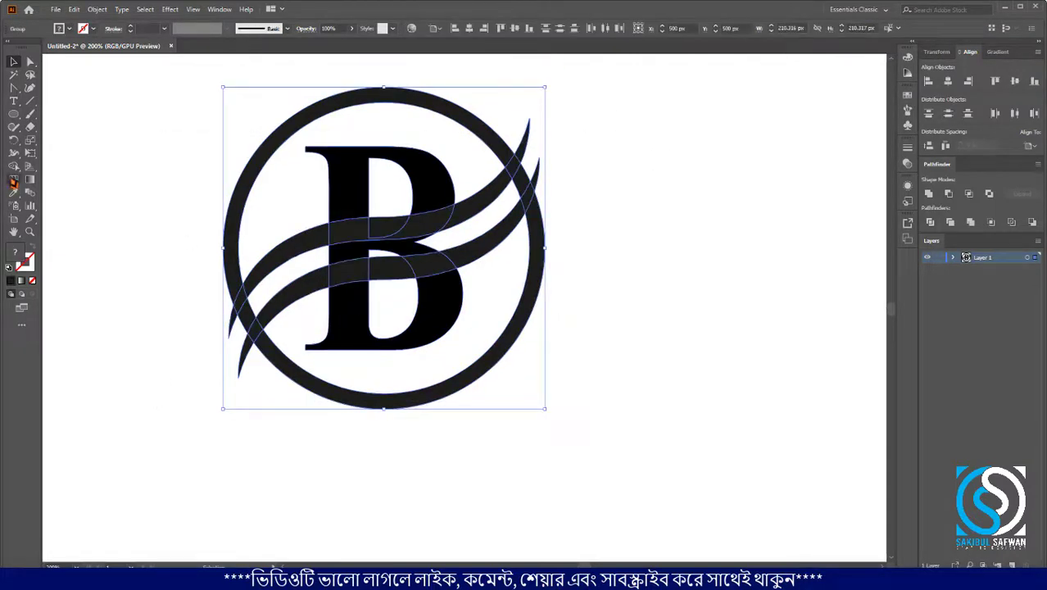
mouse_move(14, 167)
mouse_down()
mouse_move(70, 179)
mouse_move(77, 167)
mouse_up()
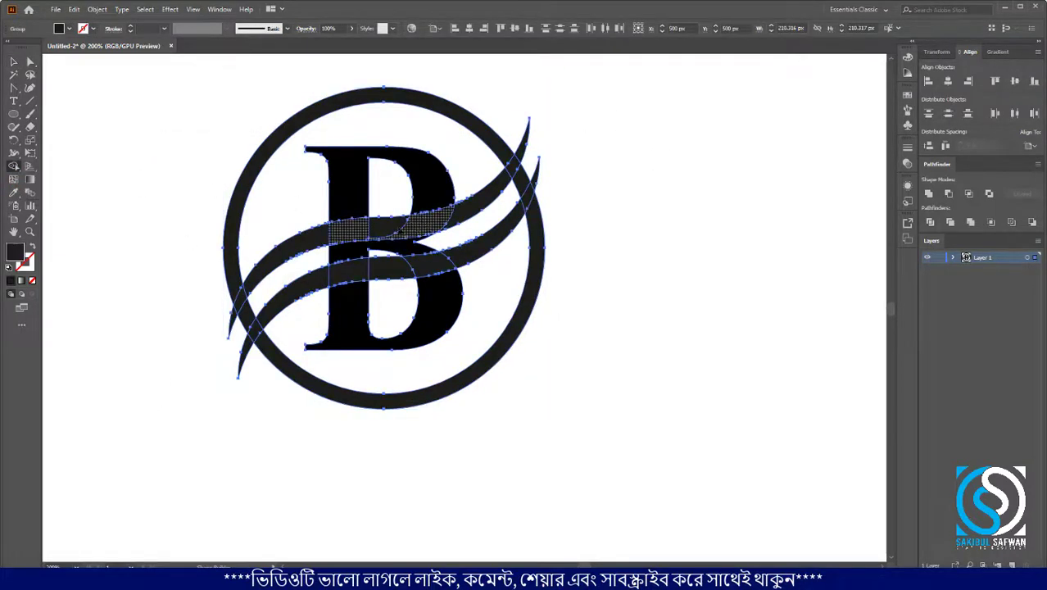
scroll(382, 234, up, 2)
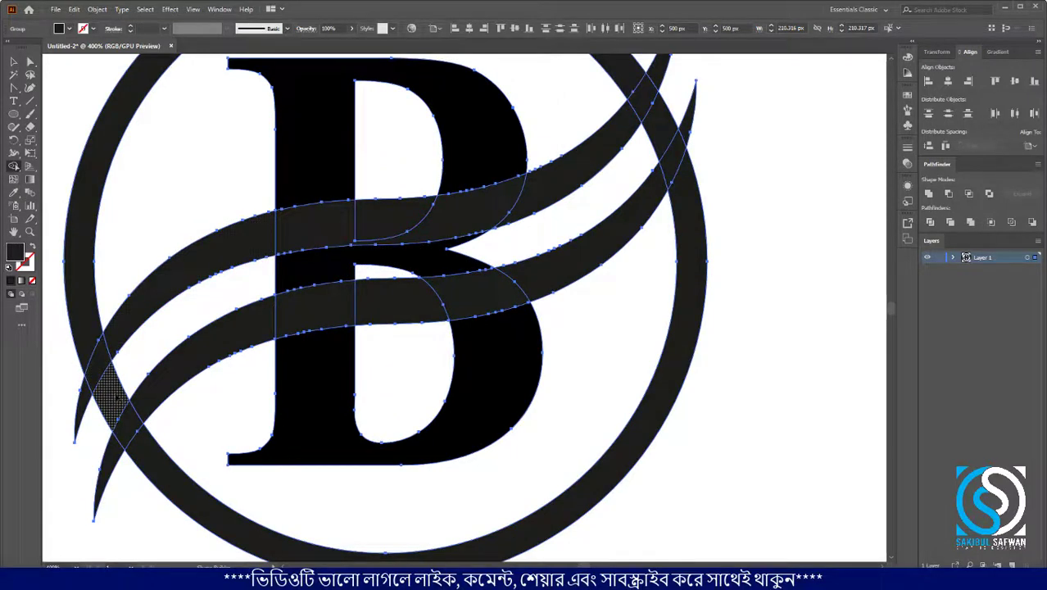
alt+drag(116, 398, 134, 357)
alt+click(344, 268)
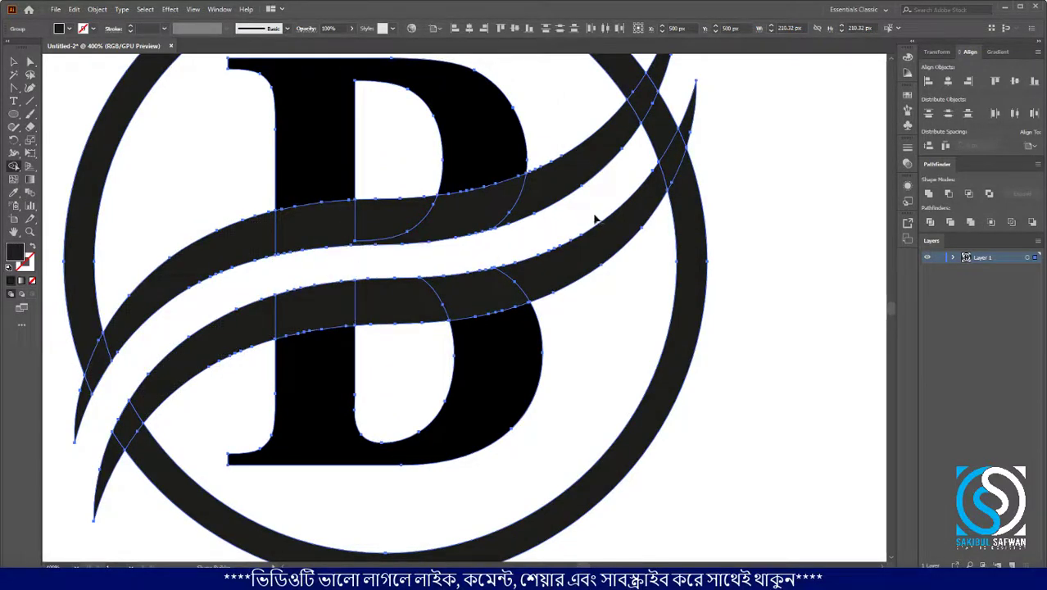
Merge all overlapping segments of the upper swoosh into one shape, and those of the lower swoosh into another
scroll(660, 144, up, 1)
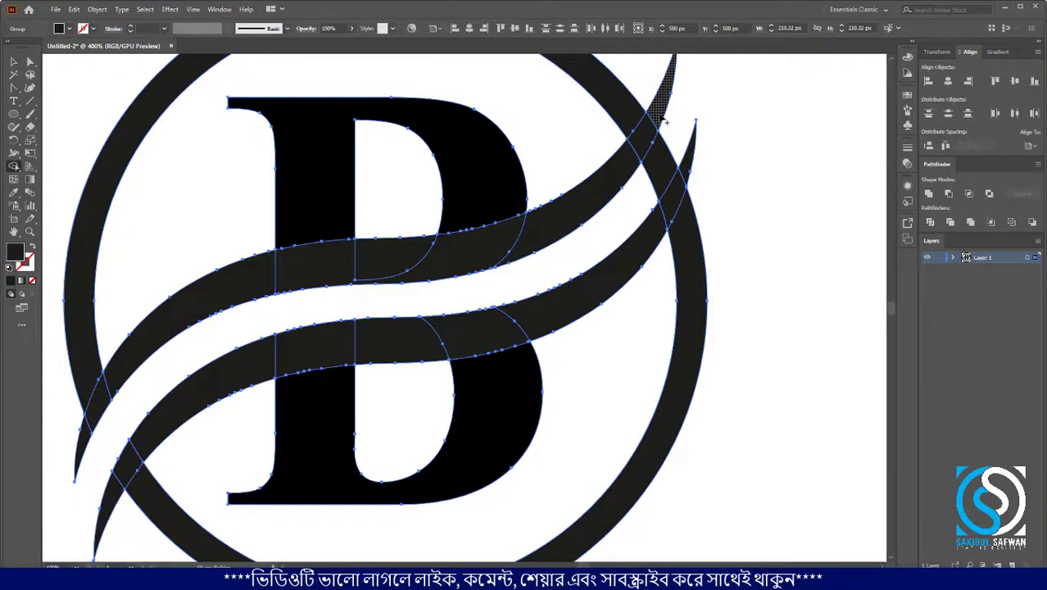
mouse_move(662, 117)
mouse_down()
mouse_move(561, 210)
mouse_move(448, 264)
mouse_move(282, 288)
mouse_move(156, 335)
mouse_up()
drag(103, 383, 78, 473)
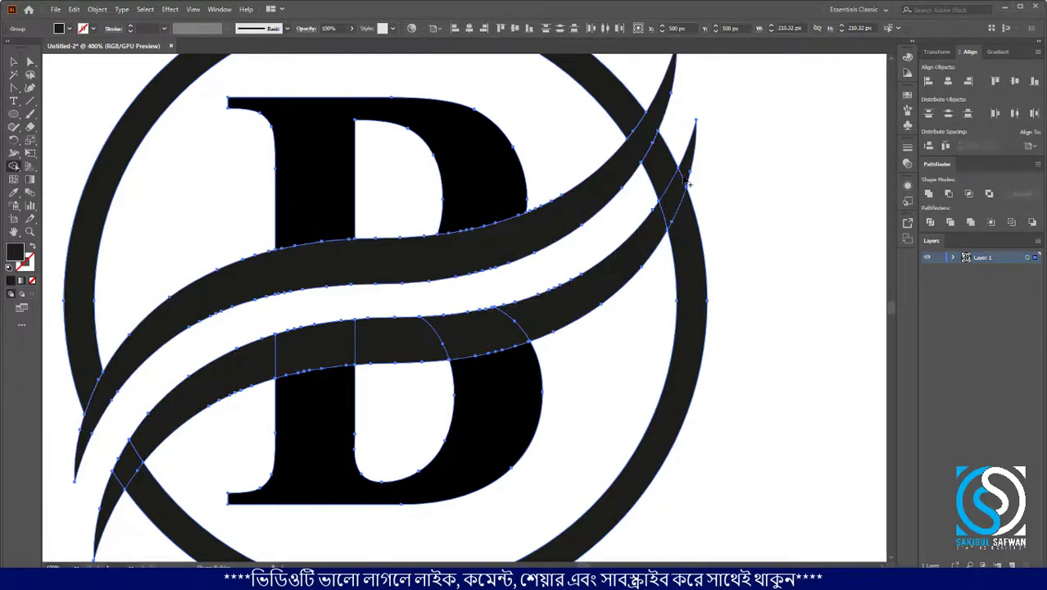
drag(687, 167, 628, 260)
mouse_move(528, 326)
mouse_down()
mouse_move(360, 343)
mouse_move(135, 449)
mouse_move(123, 475)
mouse_up()
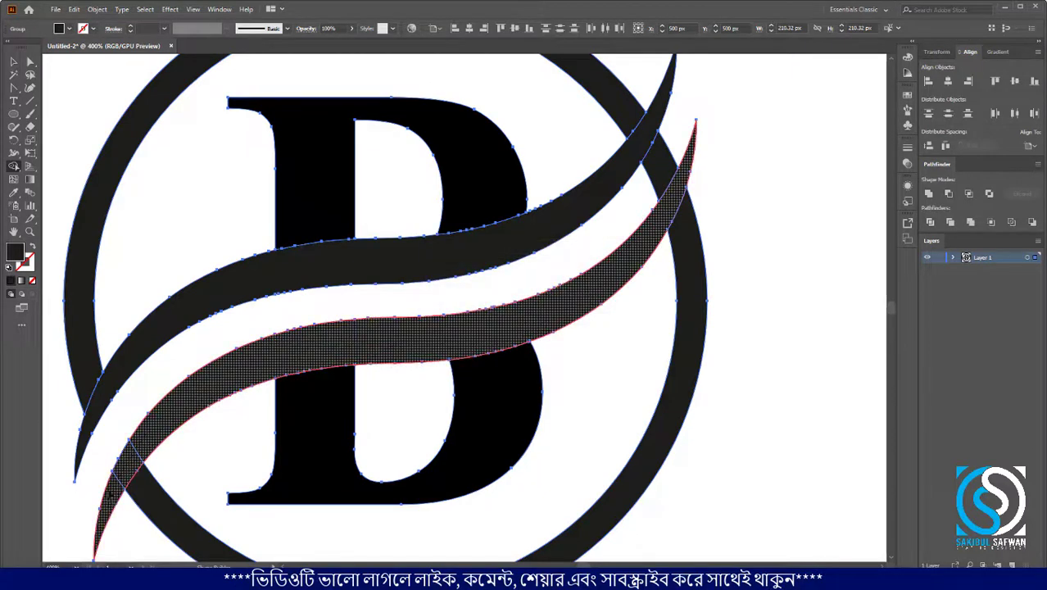
key(ctrl+minus)
key(ctrl+minus)
key(v)
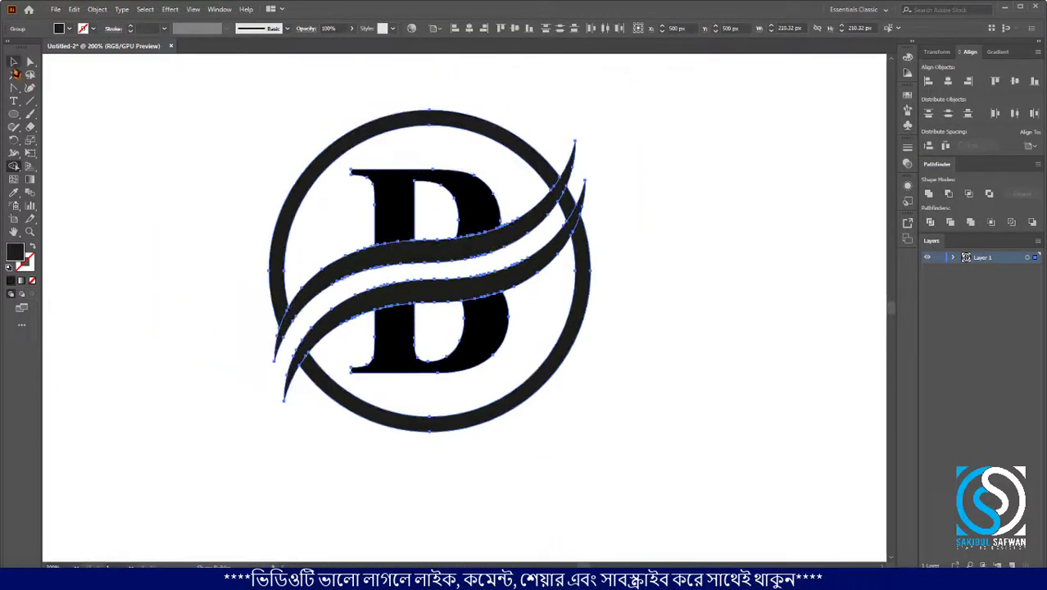
Use Shape Builder on the whole logo to remove the upper-right ring piece between the two swooshes, and deselect the artwork
drag(206, 138, 633, 415)
scroll(579, 202, up, 3)
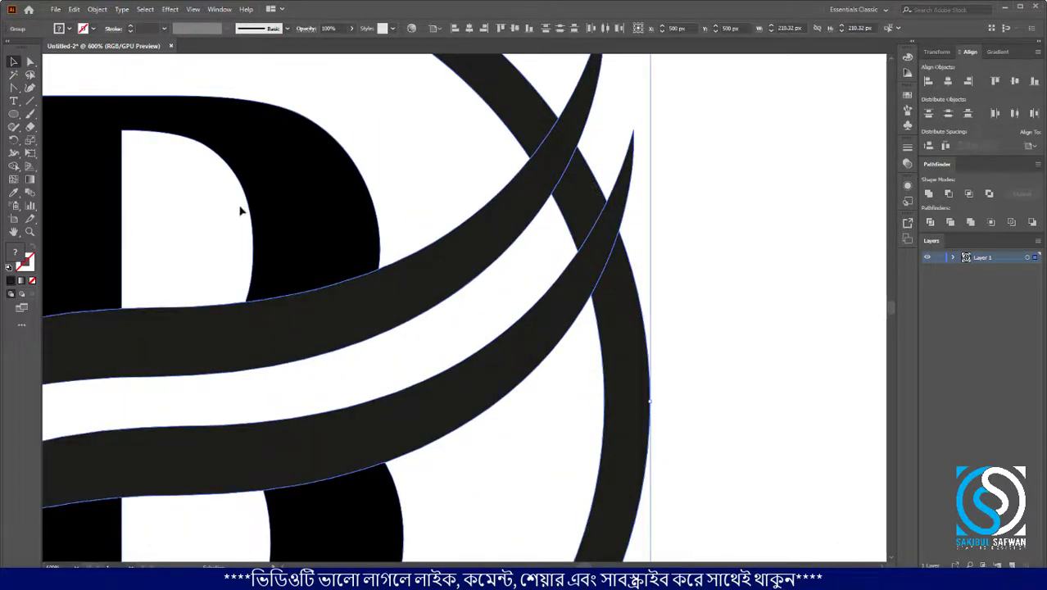
scroll(338, 219, down, 3)
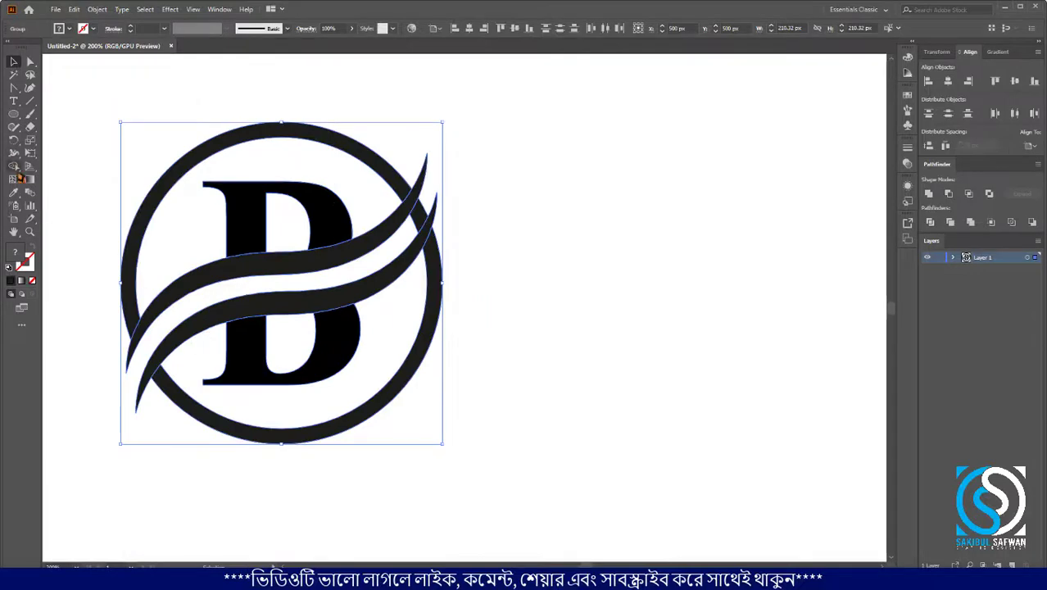
click(14, 166)
click(72, 167)
scroll(420, 219, up, 3)
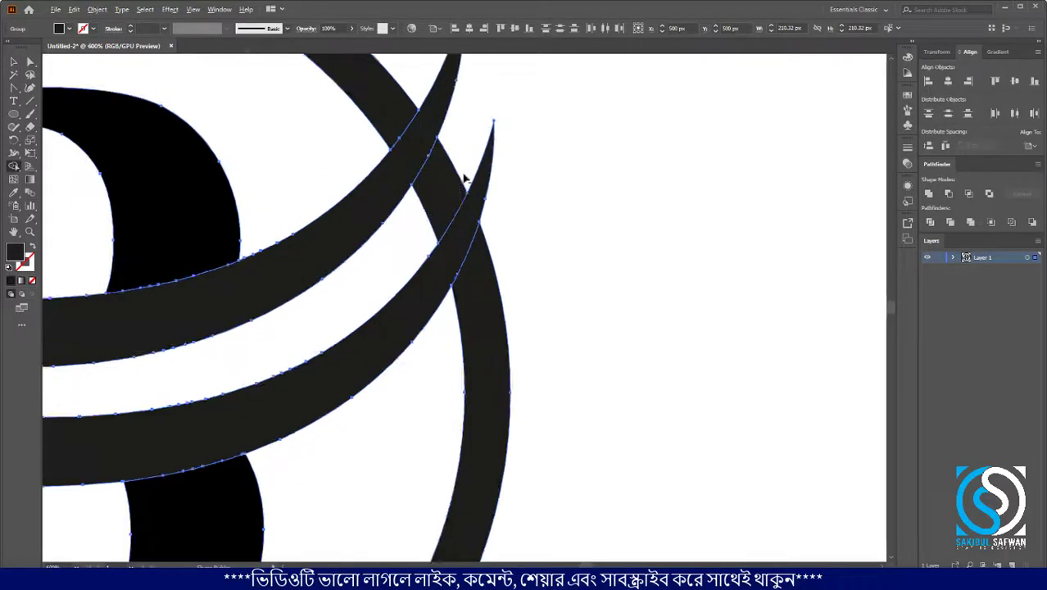
scroll(491, 193, down, 2)
scroll(555, 194, down, 1)
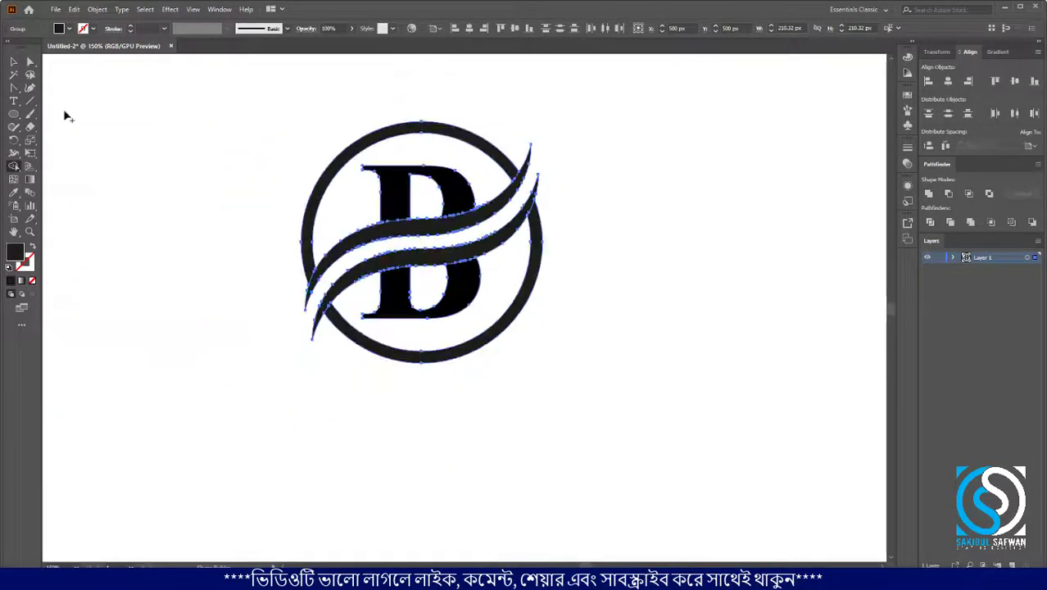
click(13, 62)
click(168, 139)
scroll(438, 253, up, 1)
scroll(444, 269, up, 1)
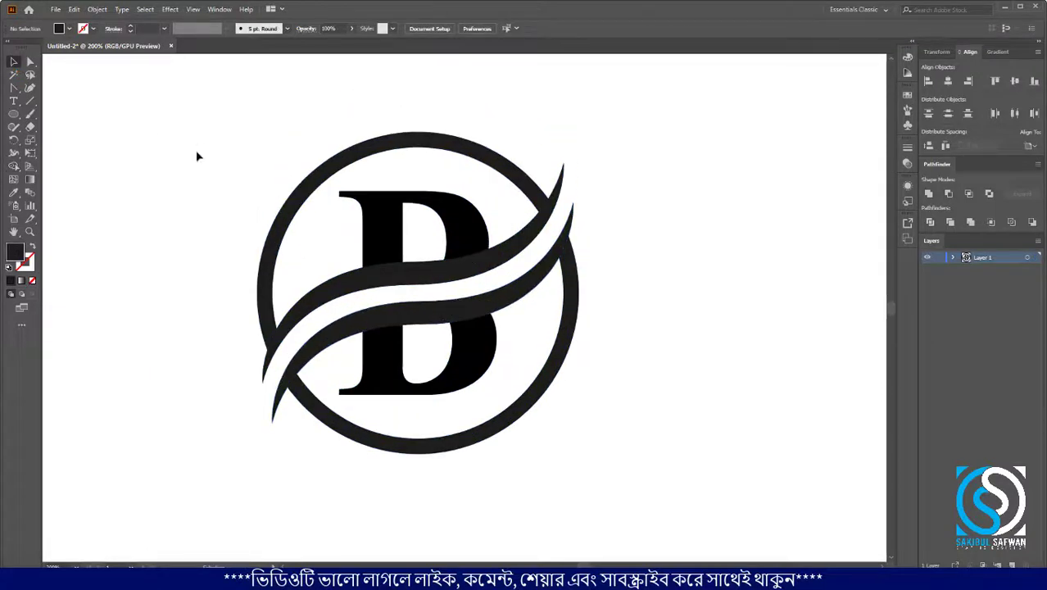
Group the letter, ring and both swooshes into a single logo object
drag(188, 140, 671, 448)
right_click(382, 221)
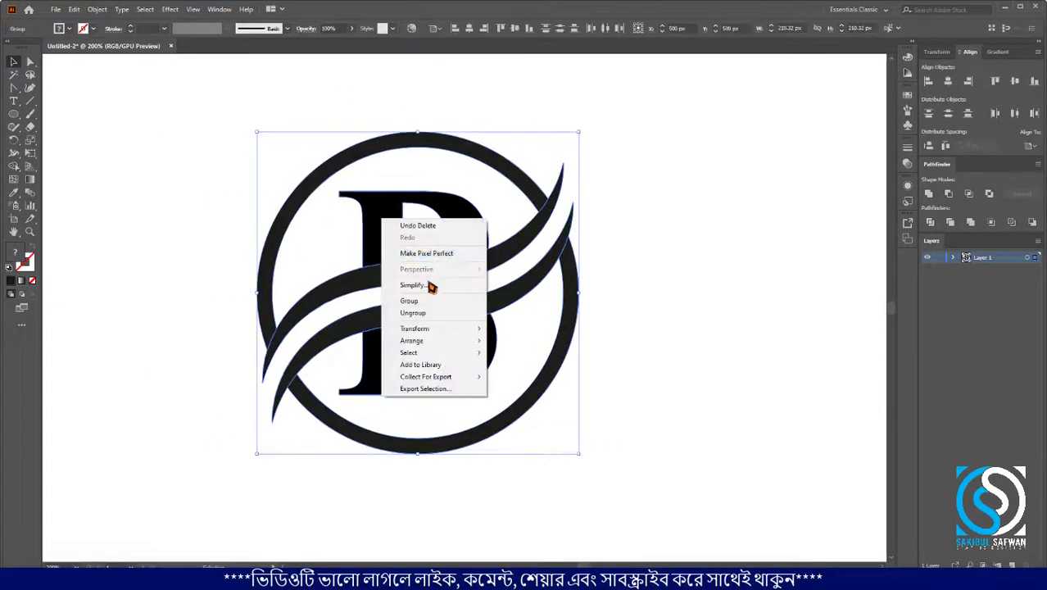
click(430, 302)
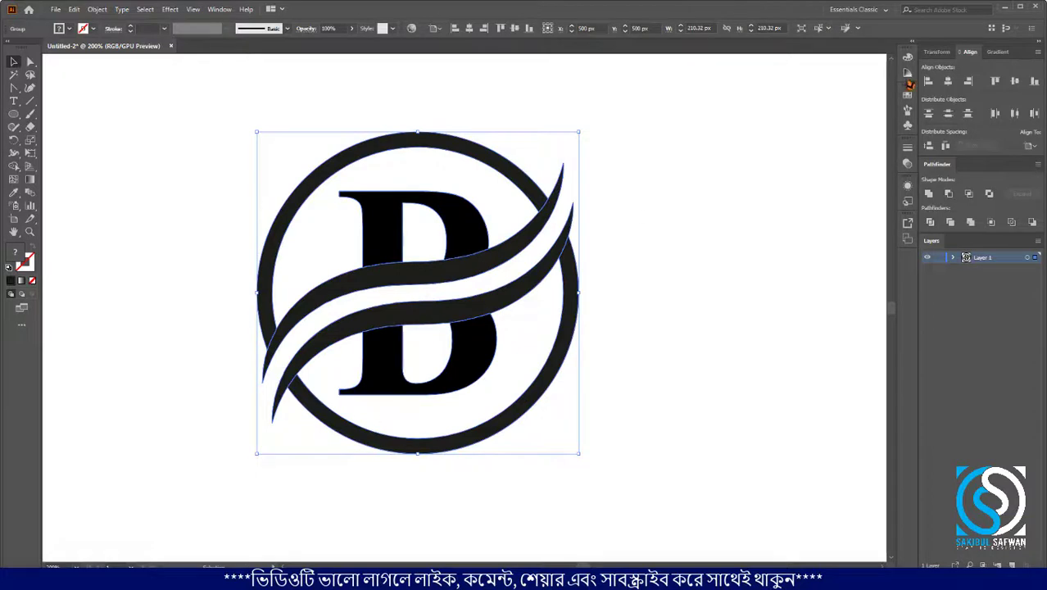
Fill the logo group with a linear gradient and color its end stop dark indigo blue
click(998, 51)
click(941, 75)
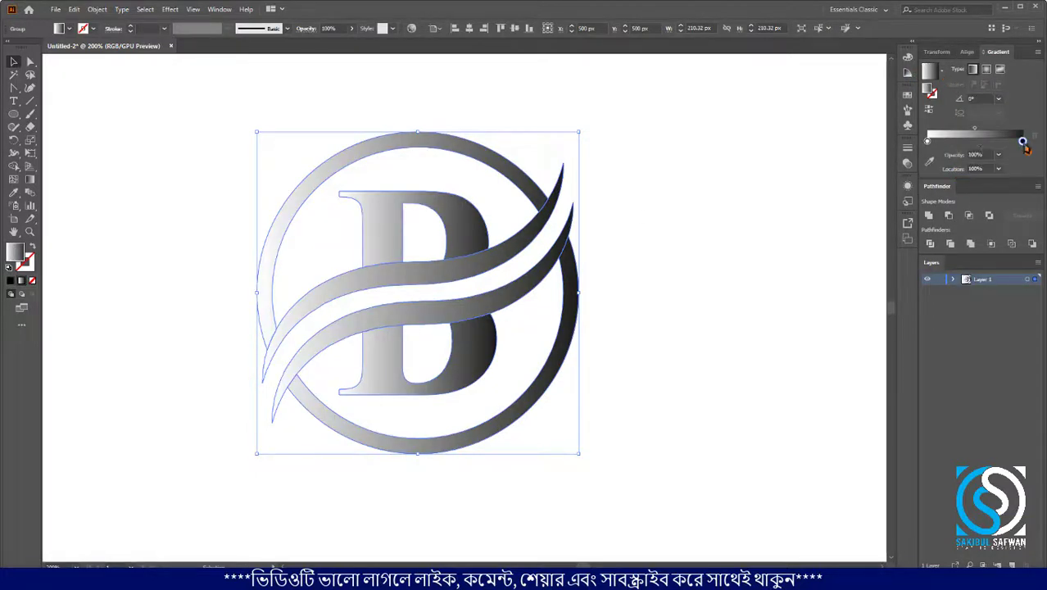
double_click(1022, 141)
click(942, 177)
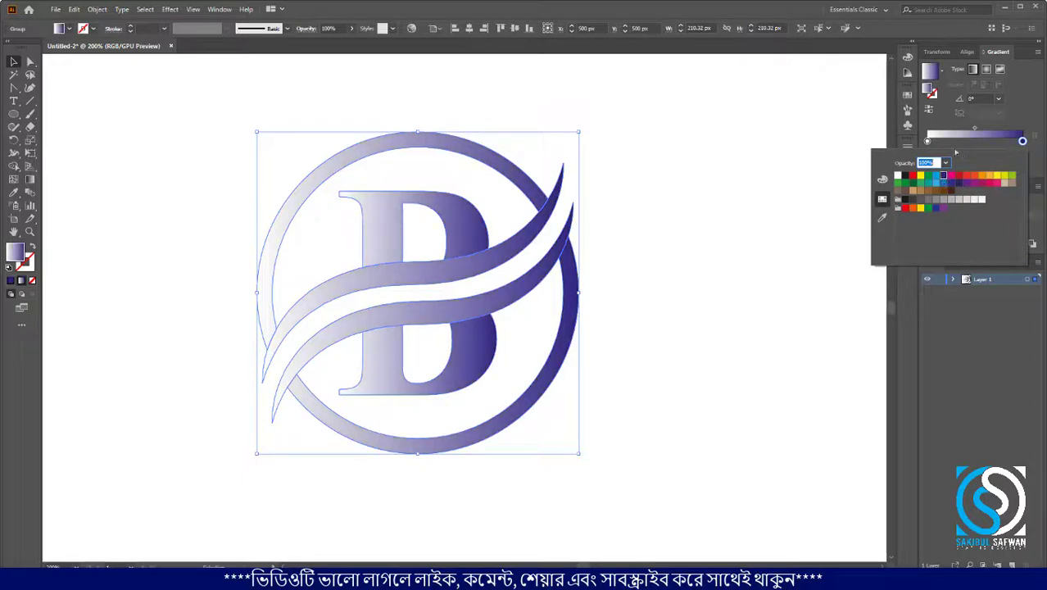
Color the gradient's start stop magenta pink so the logo blends from magenta to indigo
double_click(927, 142)
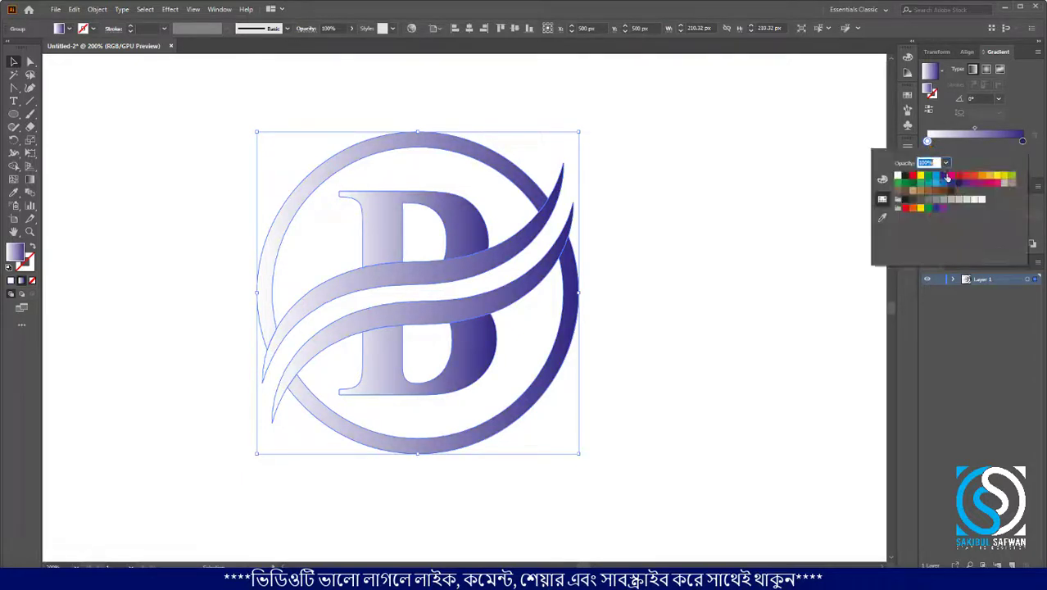
click(941, 183)
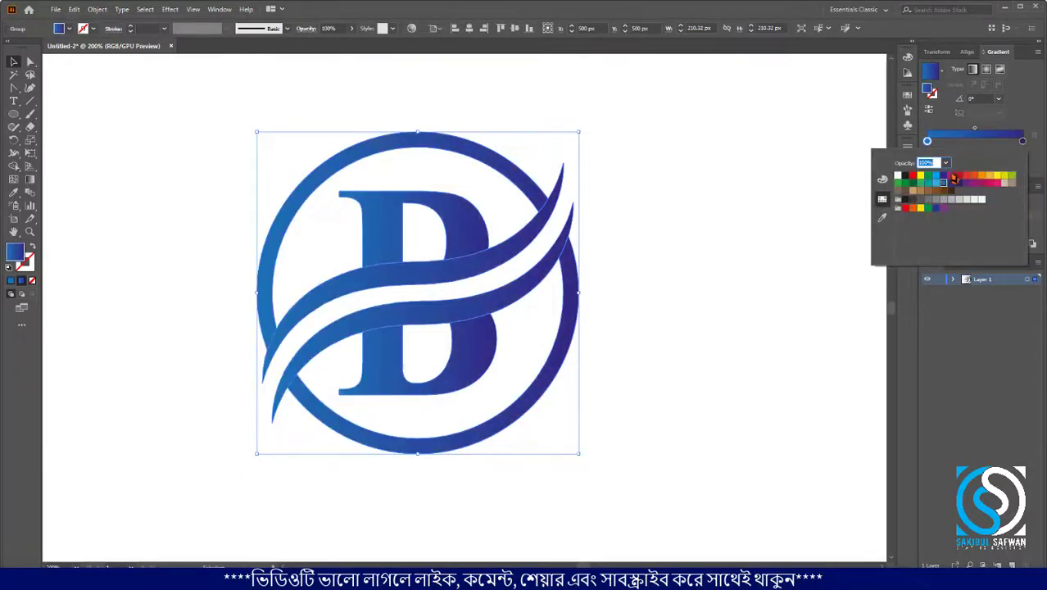
click(950, 177)
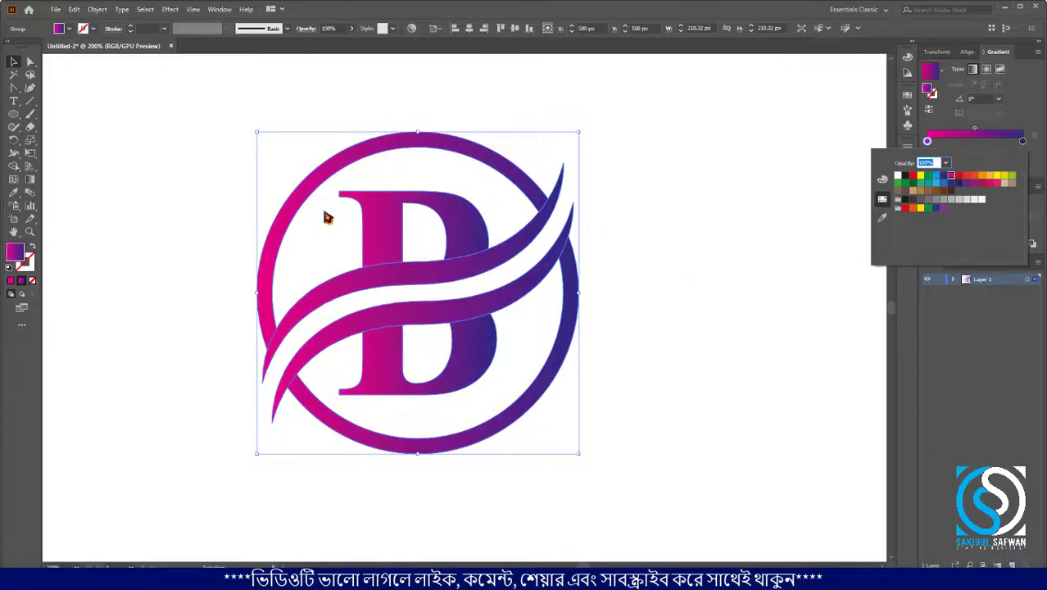
click(220, 222)
scroll(176, 215, down, 2)
scroll(300, 222, up, 2)
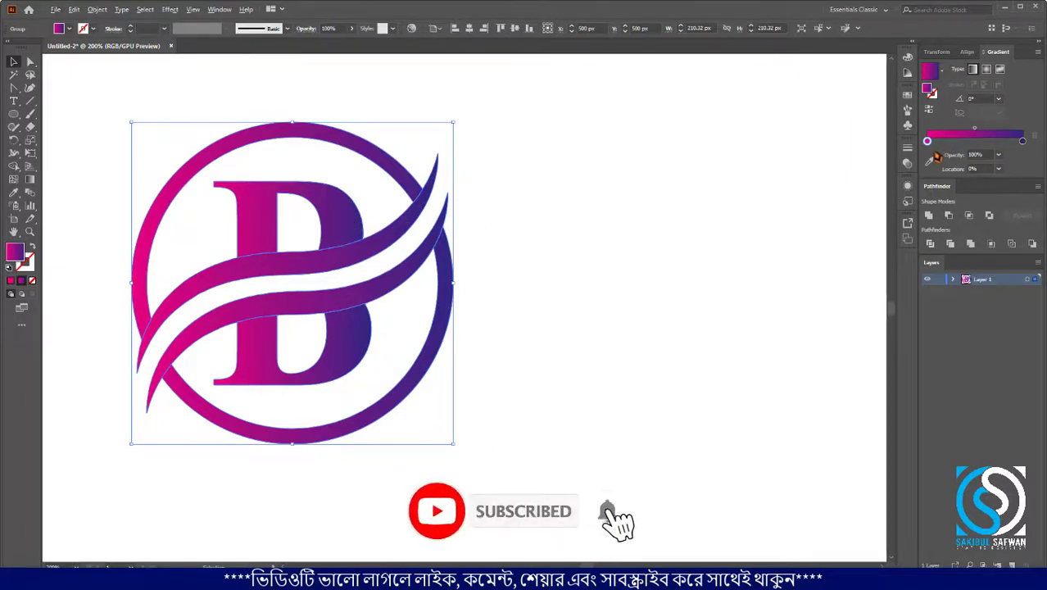
Shift the magenta gradient stop to about the middle and add an indigo stop at the 0% start
drag(926, 141, 980, 152)
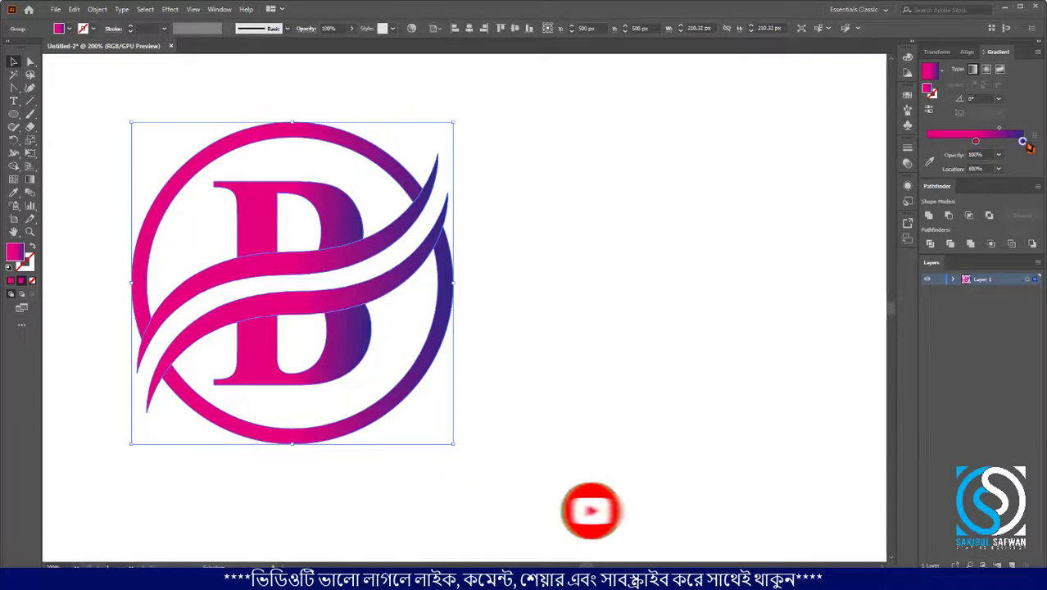
click(926, 143)
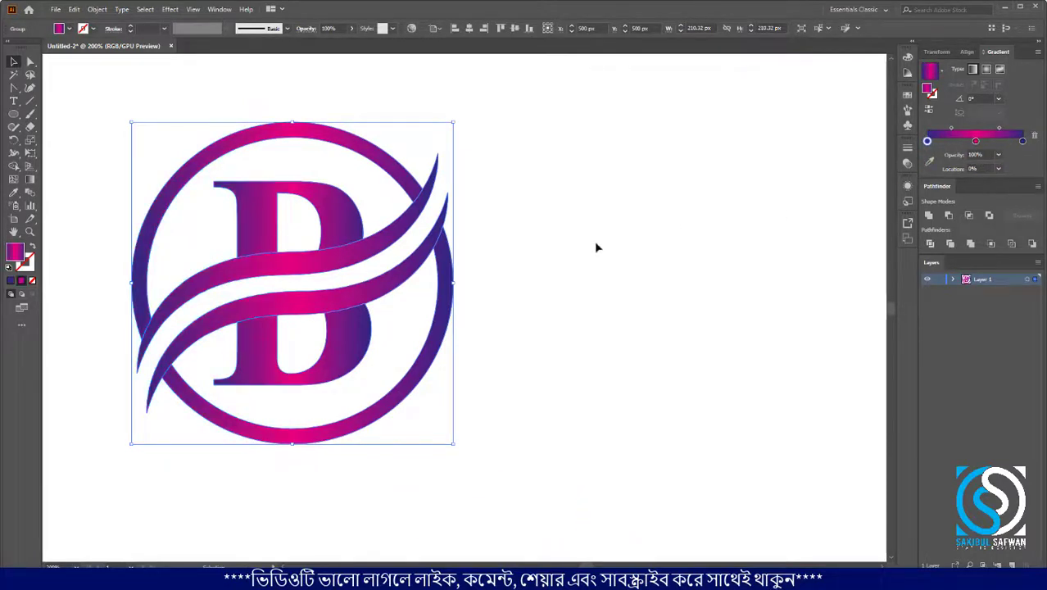
alt+scroll(596, 194, down, 1)
alt+scroll(374, 236, up, 1)
Redraw the gradient as one diagonal blend across the whole logo, from its upper left to lower right at about -36°, and deselect
click(30, 180)
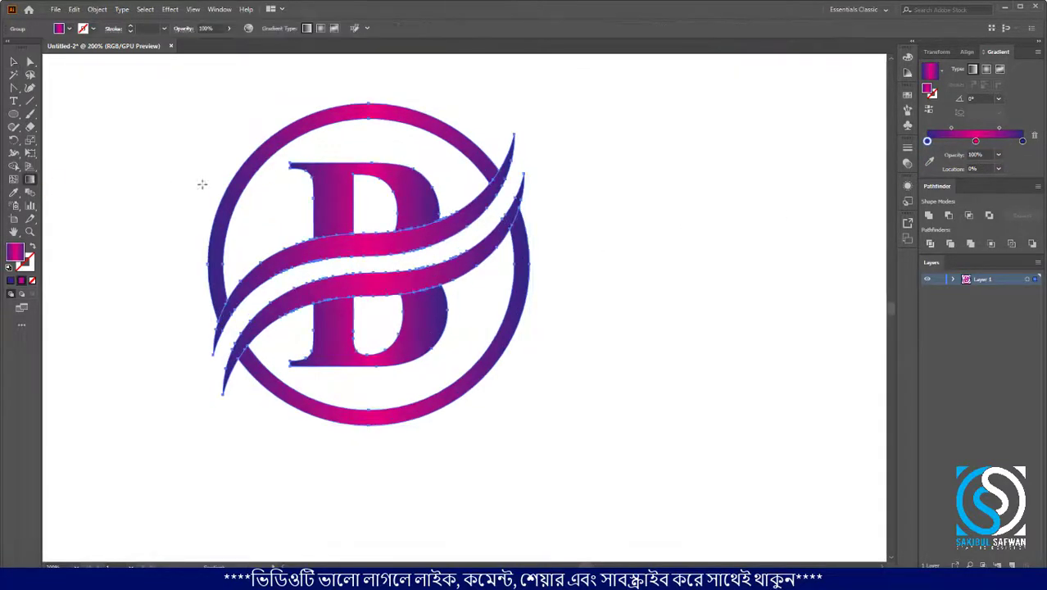
drag(198, 151, 476, 333)
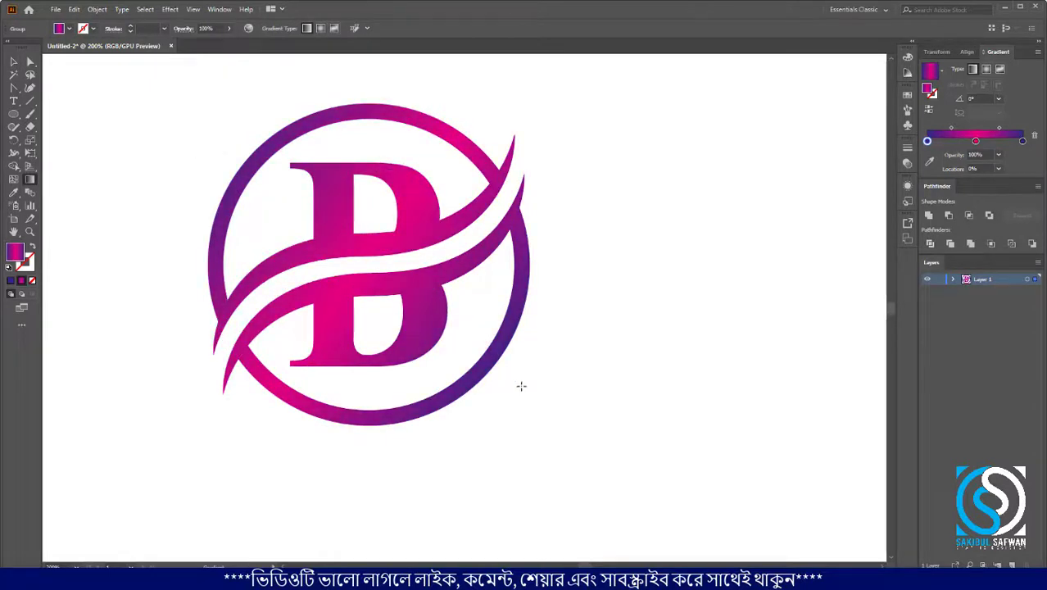
click(14, 62)
click(129, 154)
alt+scroll(372, 256, down, 2)
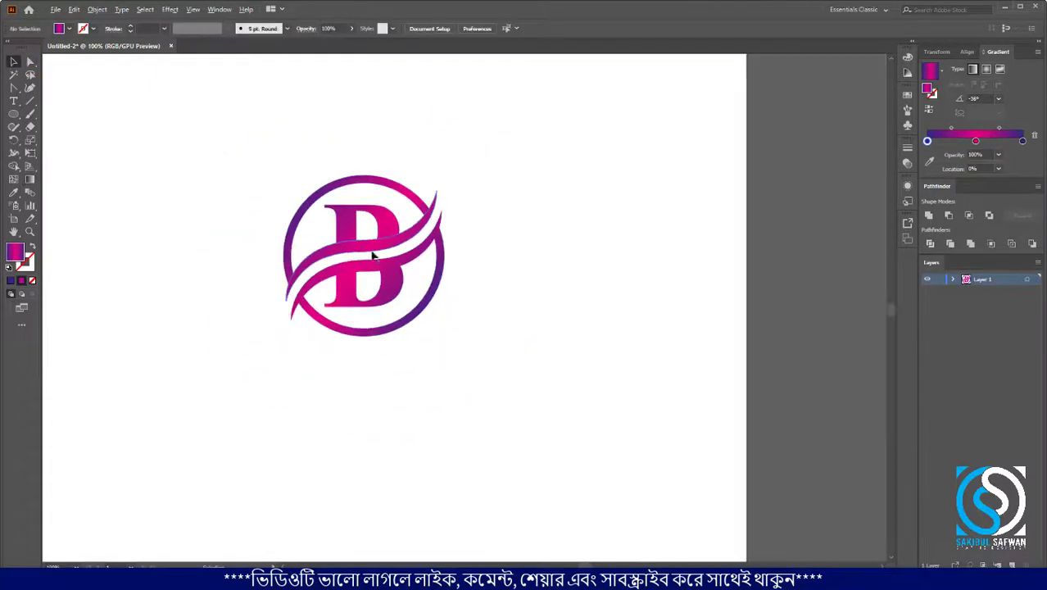
alt+scroll(443, 231, up, 2)
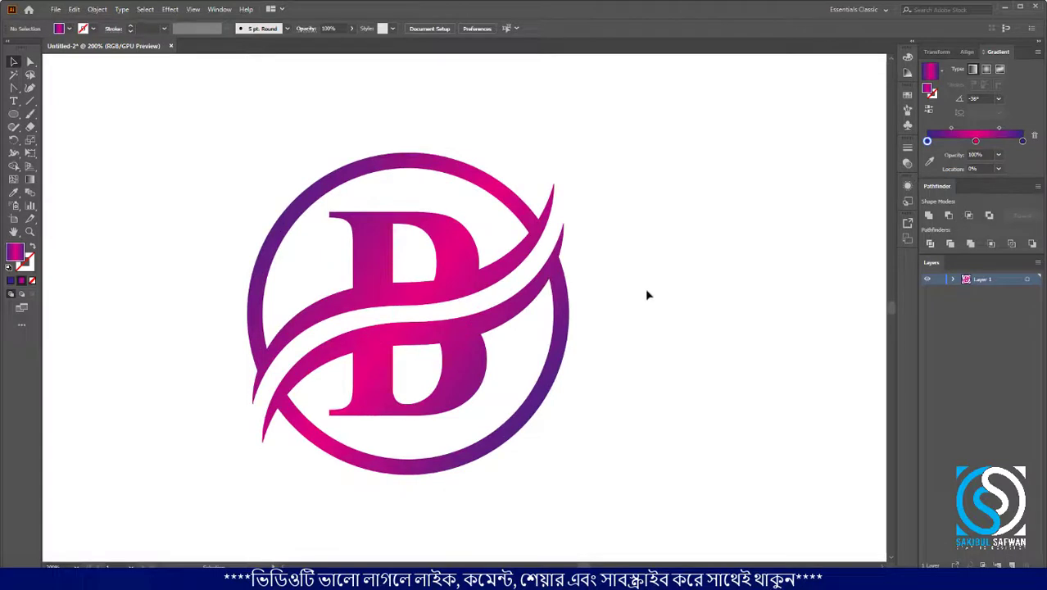
alt+scroll(339, 245, down, 1)
alt+scroll(510, 314, up, 1)
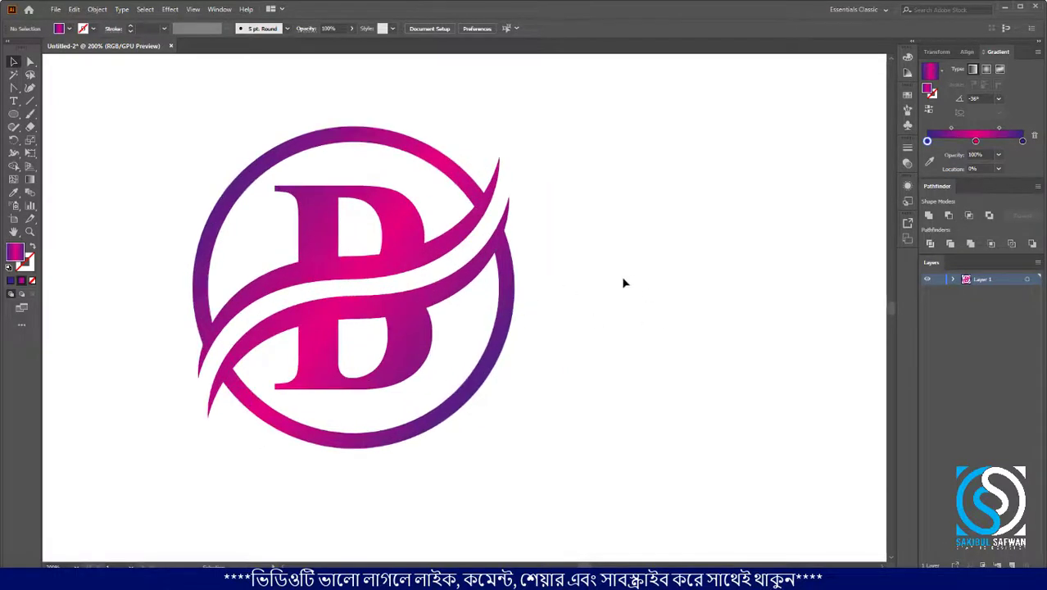